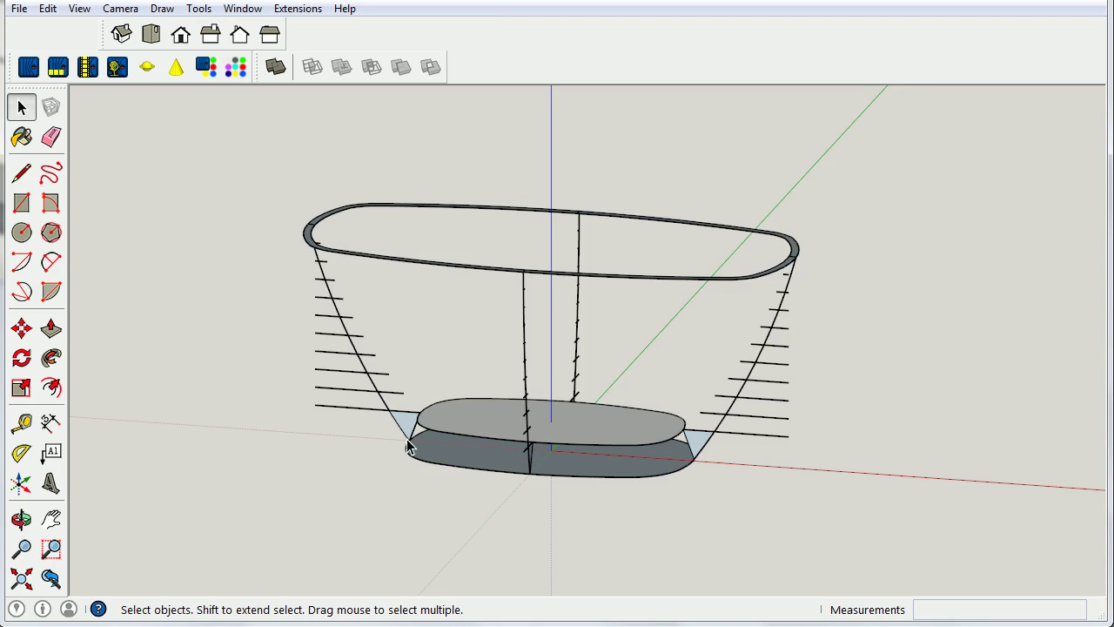
- Raise the base's top face 2.5 inches with Push/Pull
scroll(431, 425, up, 1)
scroll(470, 416, up, 1)
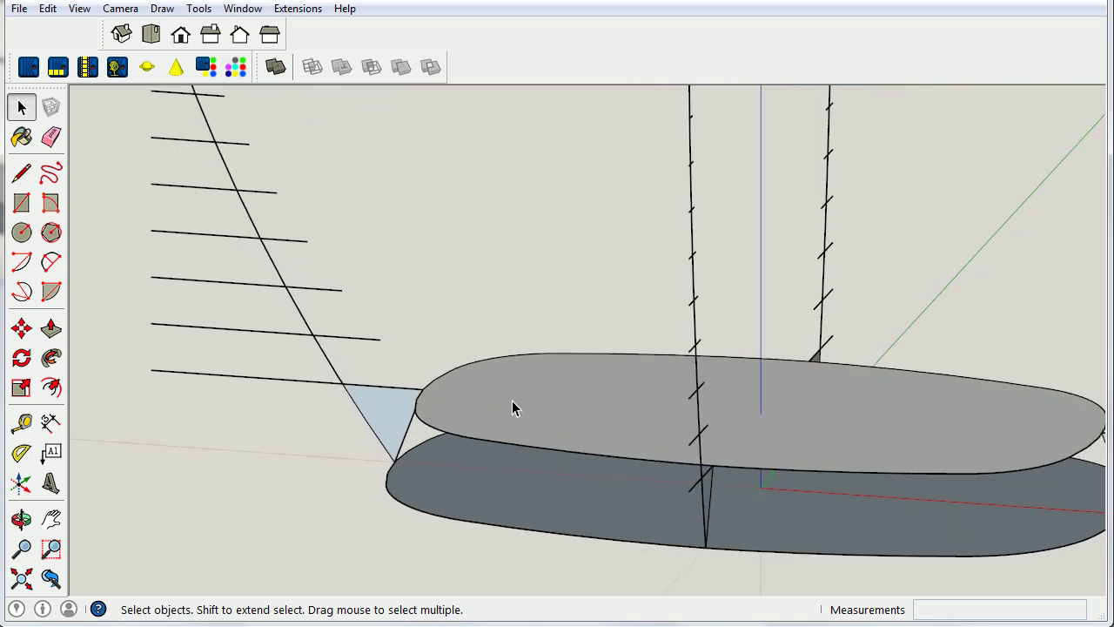
click(512, 407)
click(51, 329)
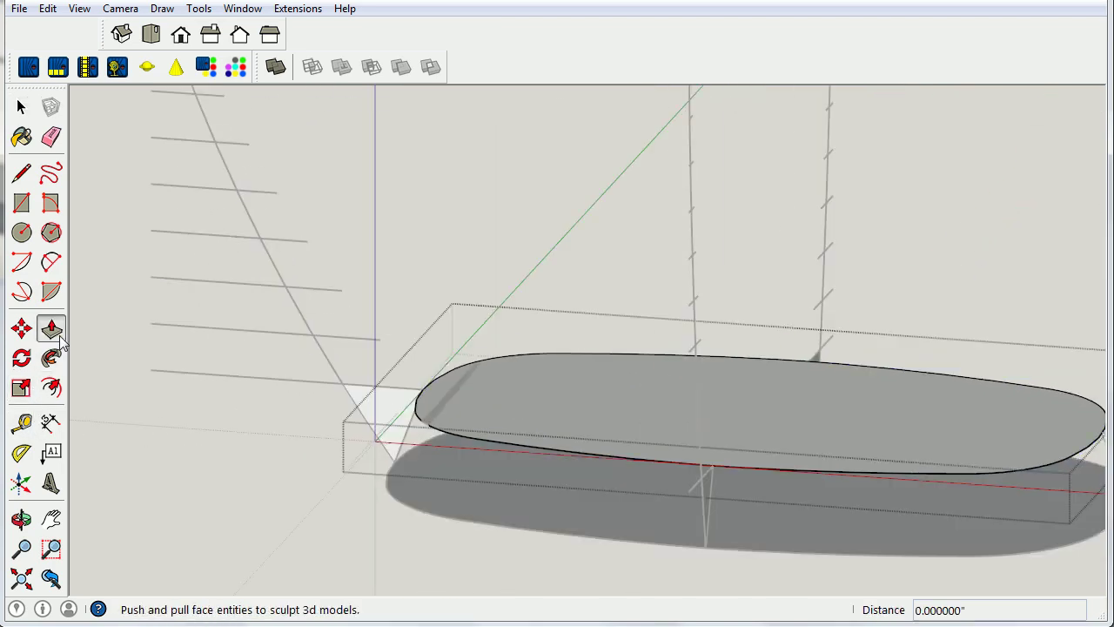
click(444, 410)
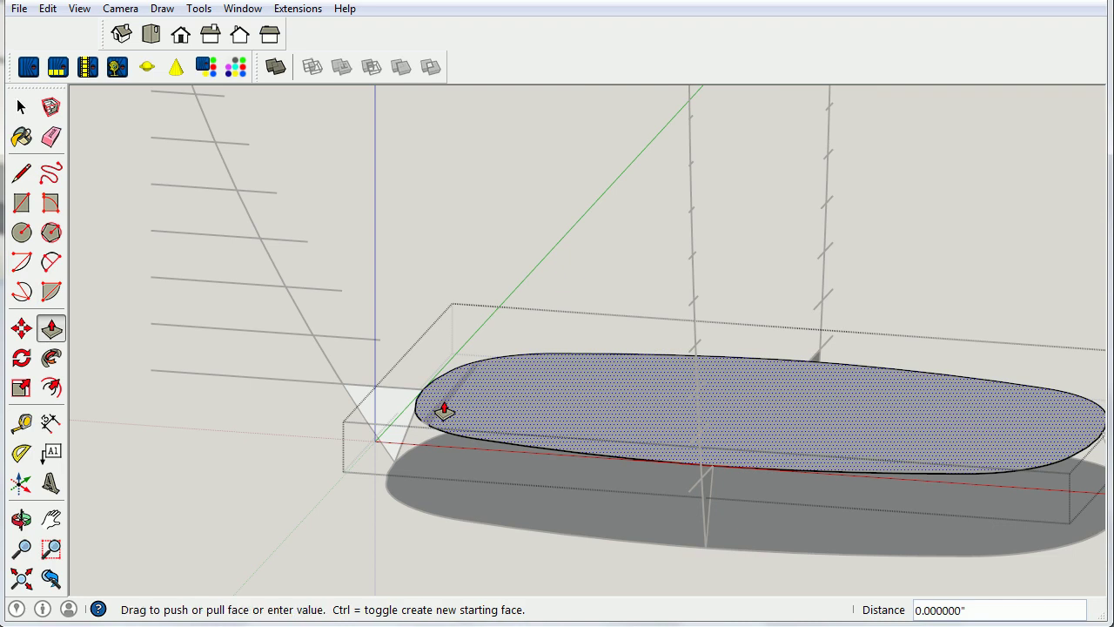
click(377, 351)
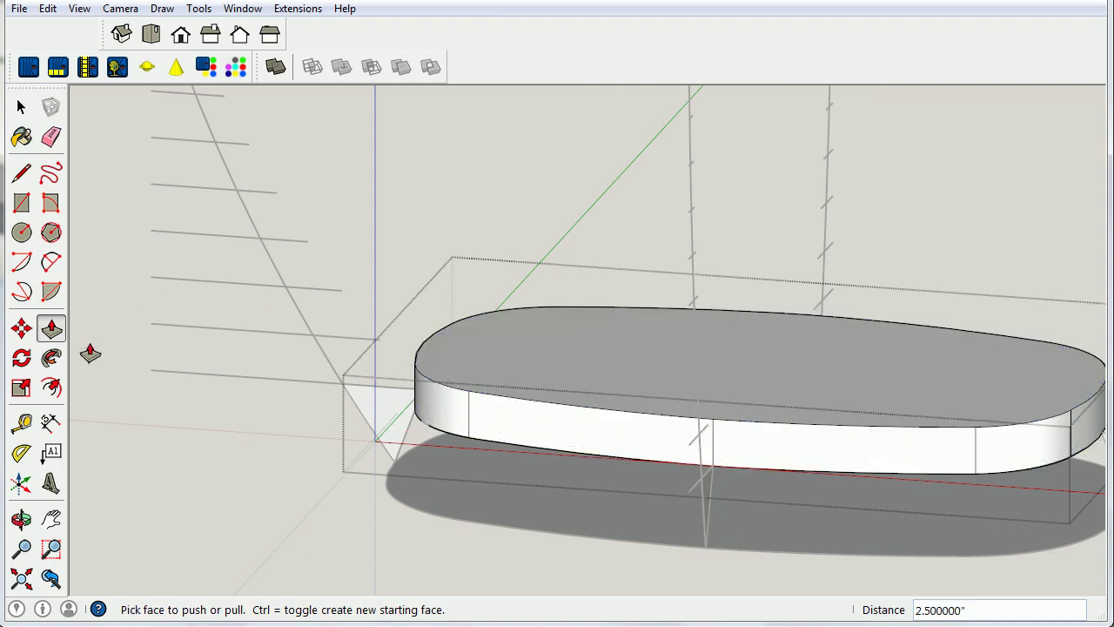
- Scale the new top face about its centre, roughly 1.13 lengthwise and 1.10 widthwise
click(22, 387)
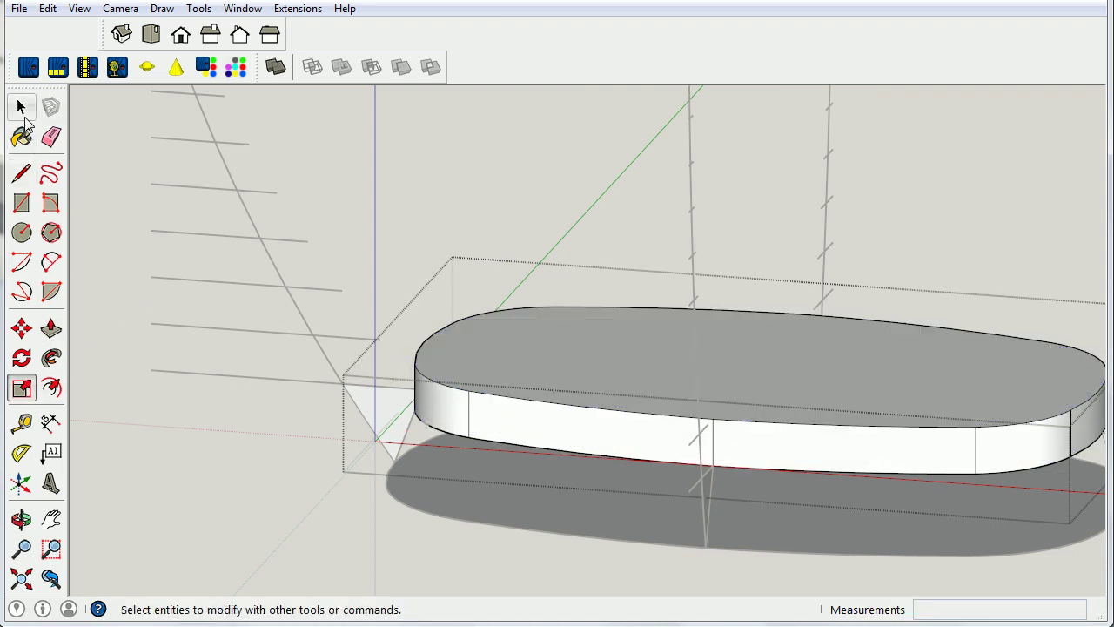
click(22, 107)
click(22, 387)
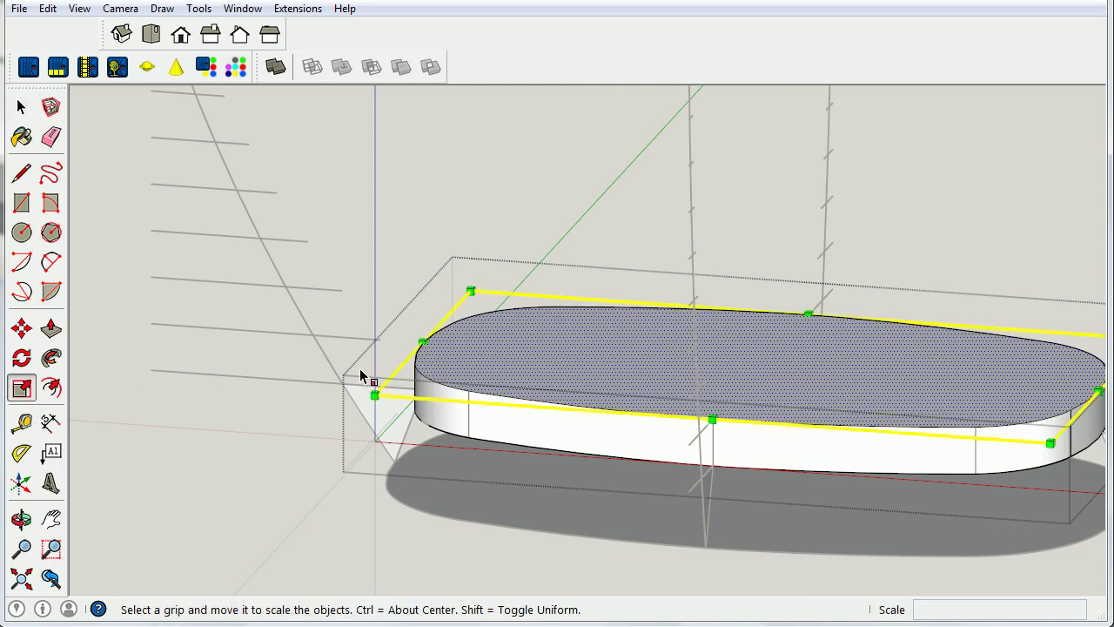
mouse_move(423, 342)
ctrl+mouse_down()
mouse_move(380, 339)
mouse_move(387, 346)
ctrl+mouse_up()
middle_drag(806, 373, 562, 386)
ctrl+drag(511, 436, 492, 441)
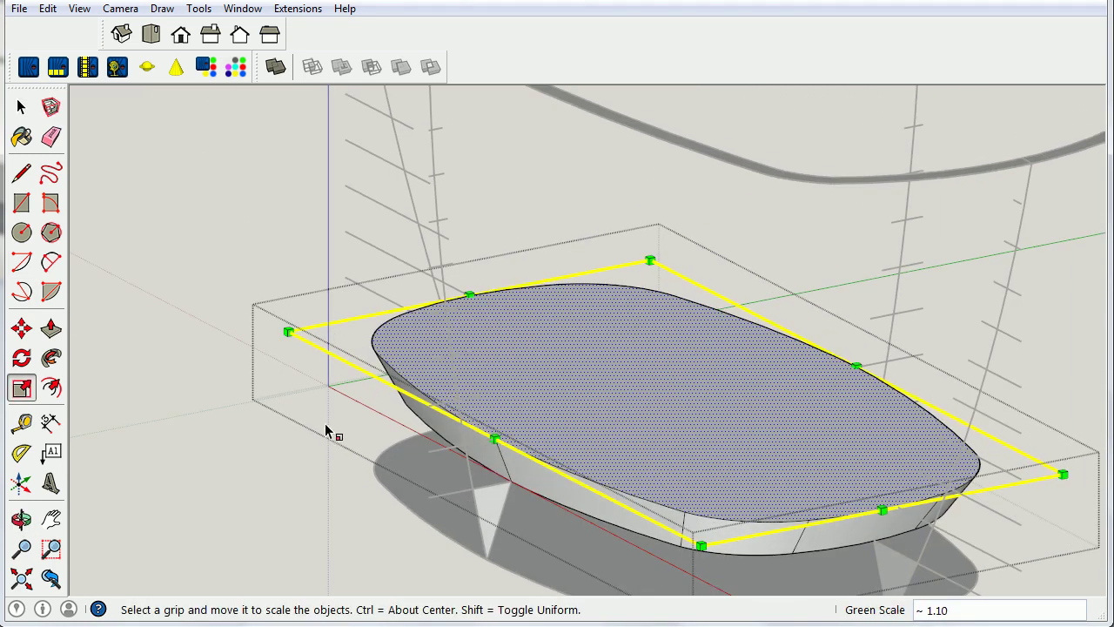
click(50, 327)
- Raise the top face another 2.5 inches and widen it crosswise and lengthwise about its centre
drag(519, 381, 481, 403)
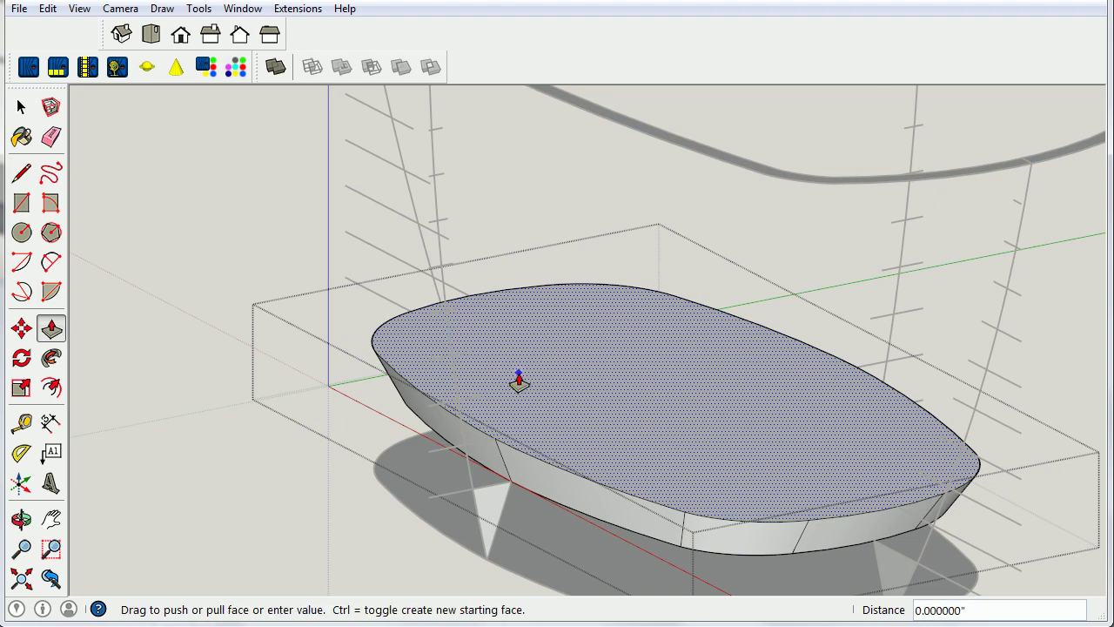
click(480, 402)
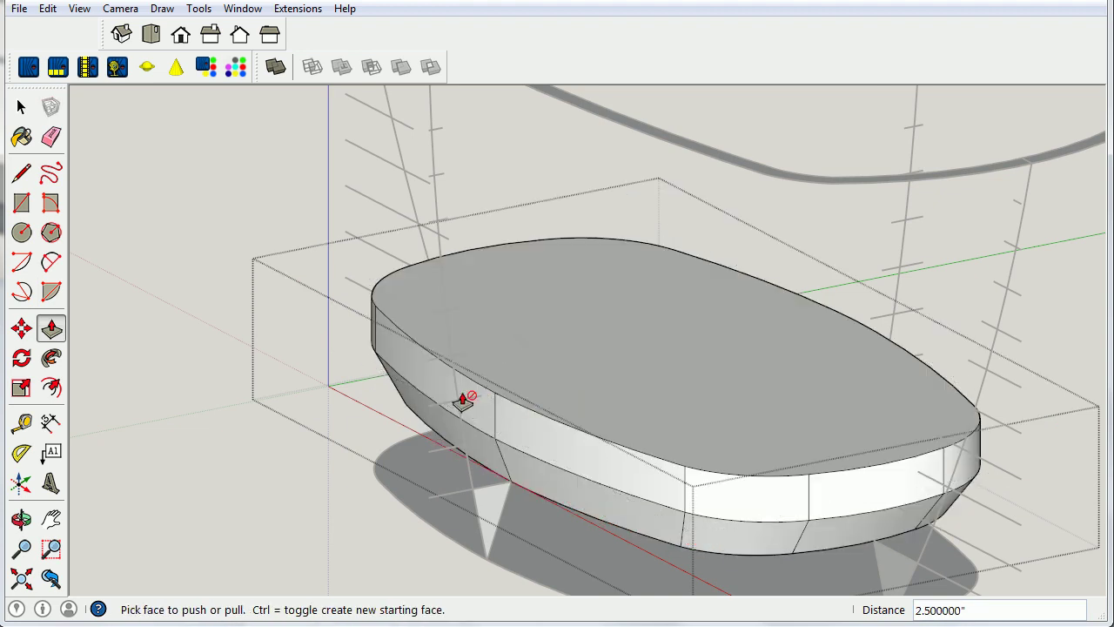
click(21, 387)
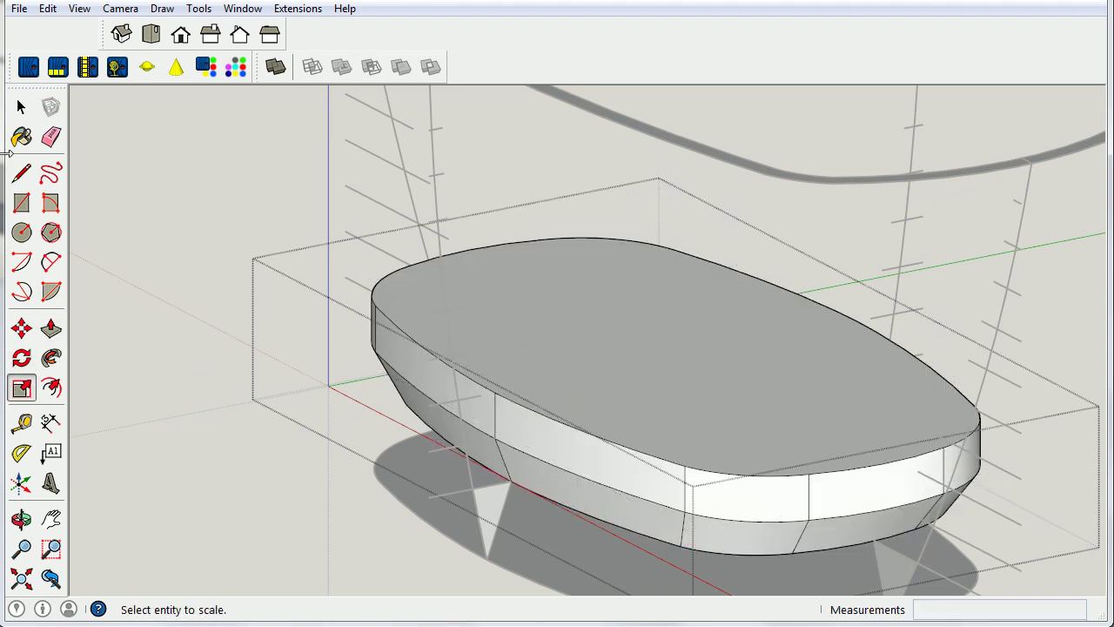
click(497, 330)
click(21, 387)
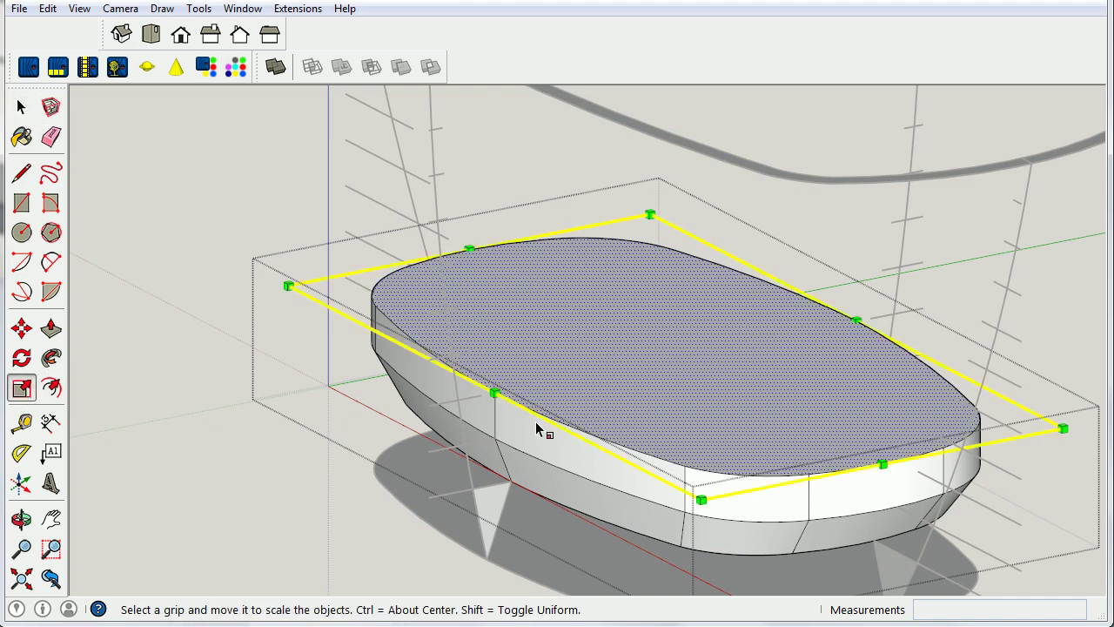
ctrl+drag(495, 392, 477, 398)
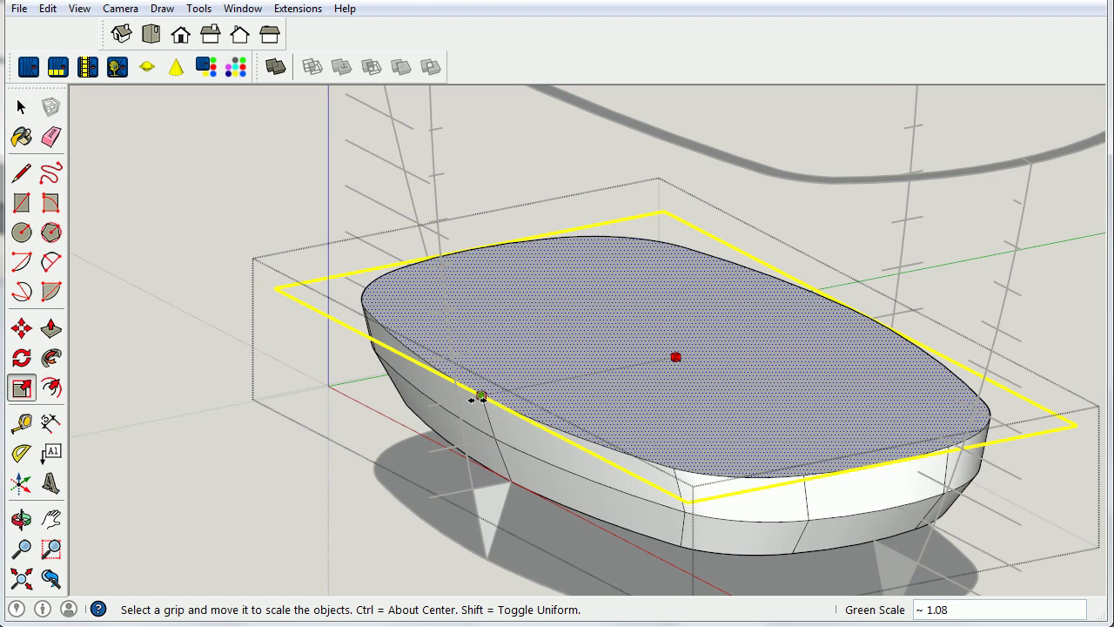
middle_drag(397, 427, 268, 350)
ctrl+drag(276, 346, 238, 349)
scroll(490, 395, down, 2)
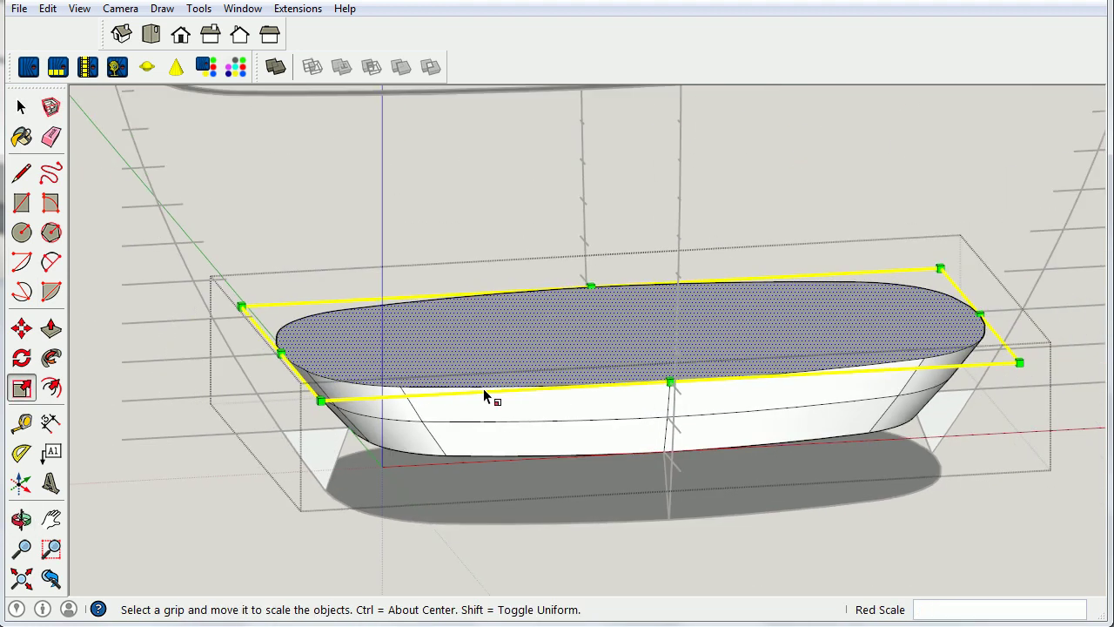
scroll(471, 383, down, 1)
- Add another 2.5-inch ring and scale its top about 1.08 lengthwise and 1.02 widthwise
click(50, 329)
drag(353, 358, 272, 335)
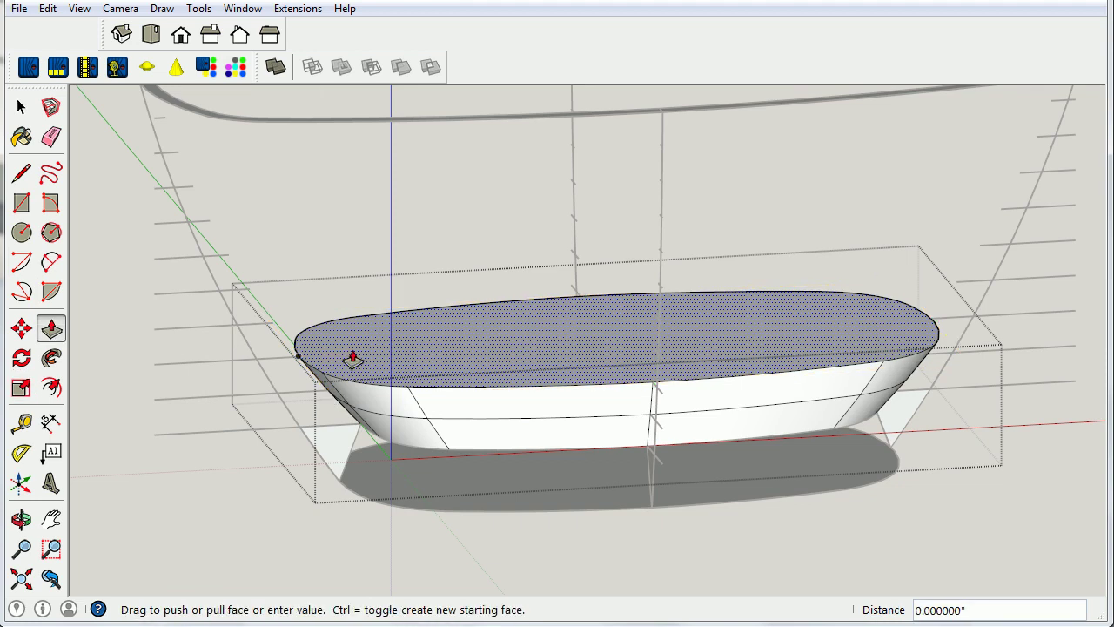
click(270, 334)
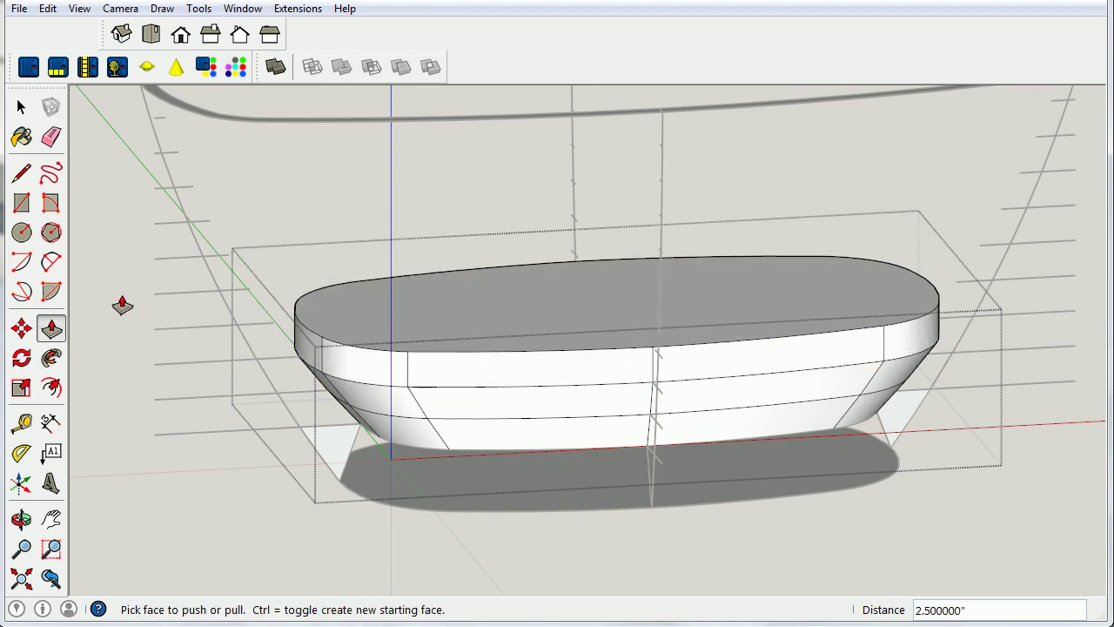
click(21, 106)
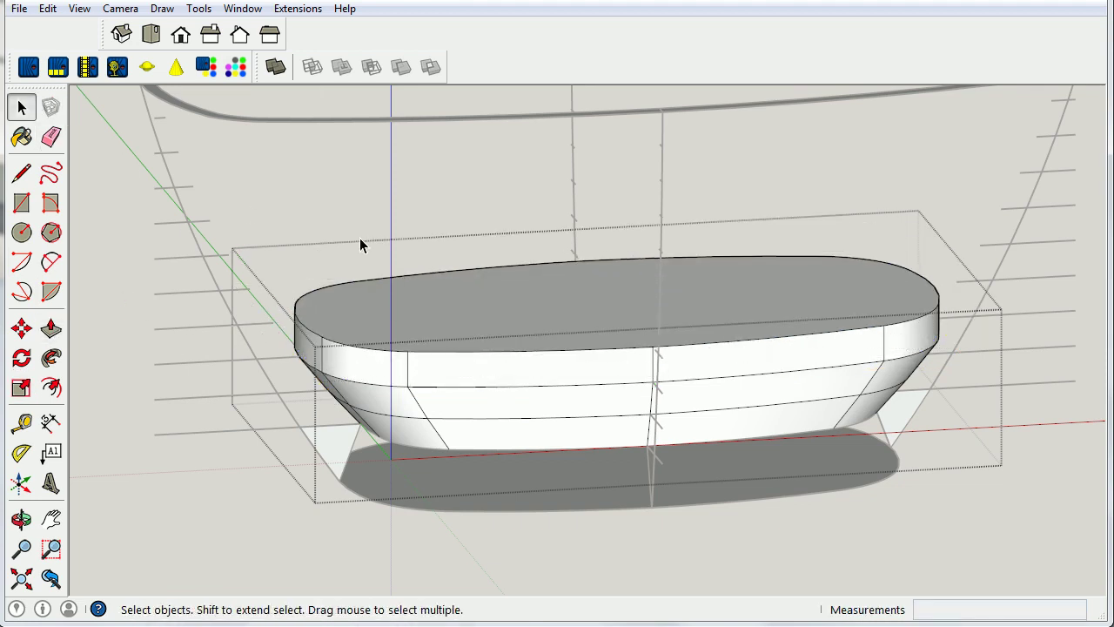
click(21, 388)
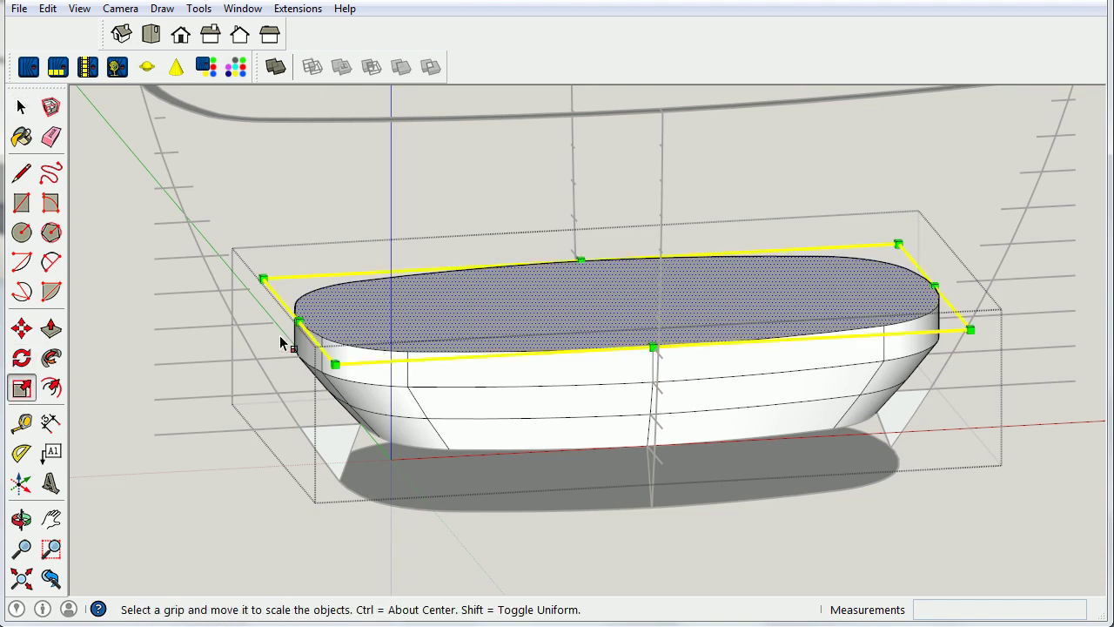
drag(298, 321, 273, 323)
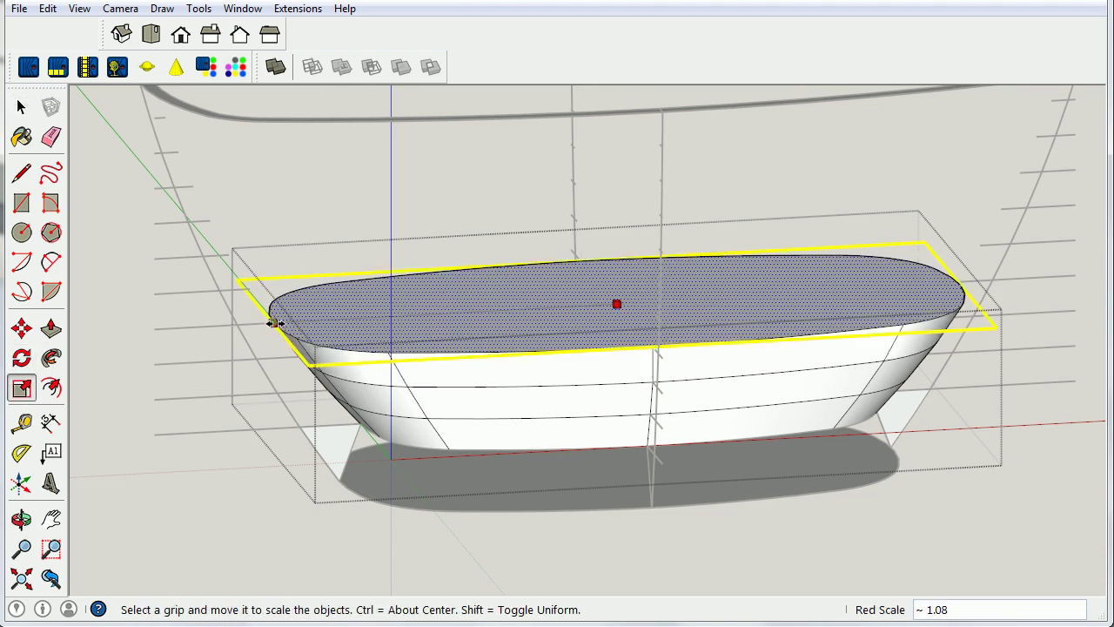
click(273, 323)
middle_drag(612, 366, 731, 366)
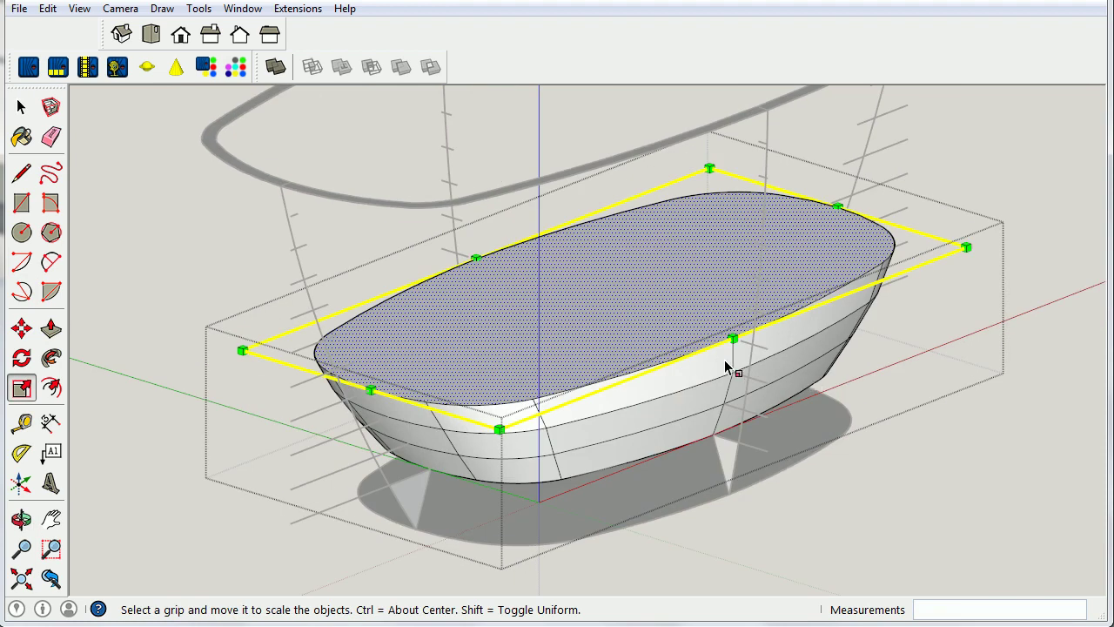
scroll(739, 340, up, 5)
click(741, 320)
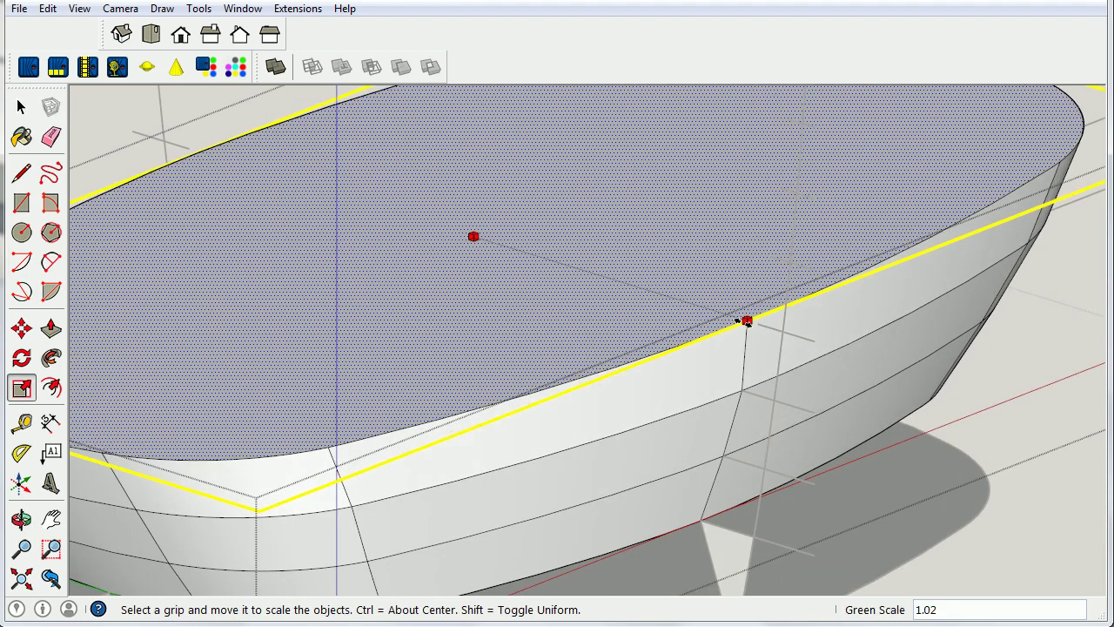
scroll(760, 328, down, 5)
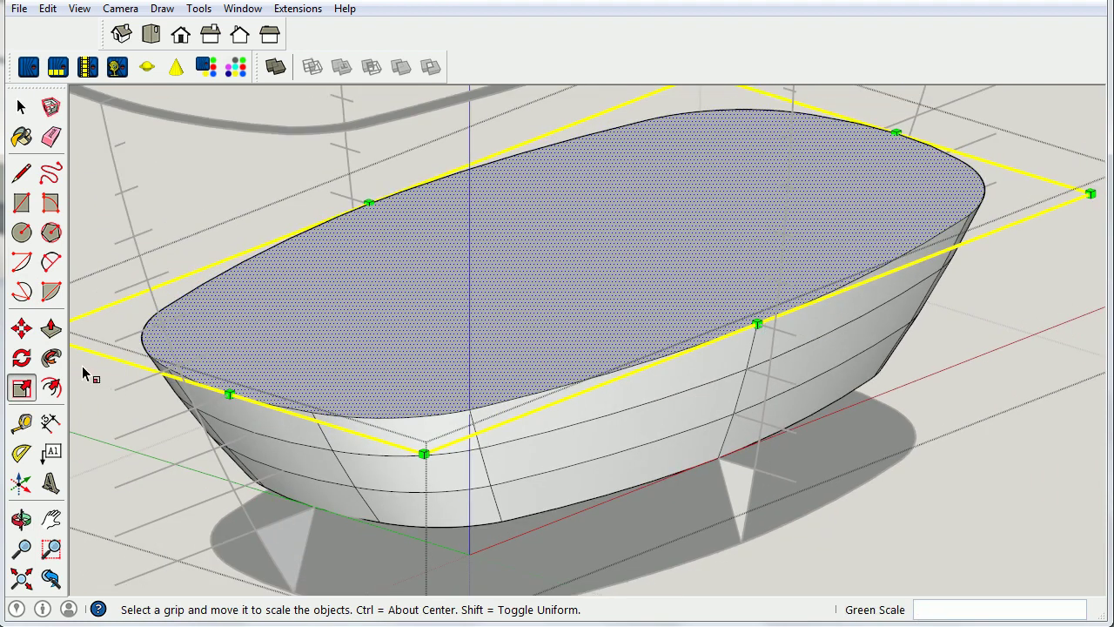
click(50, 328)
click(246, 377)
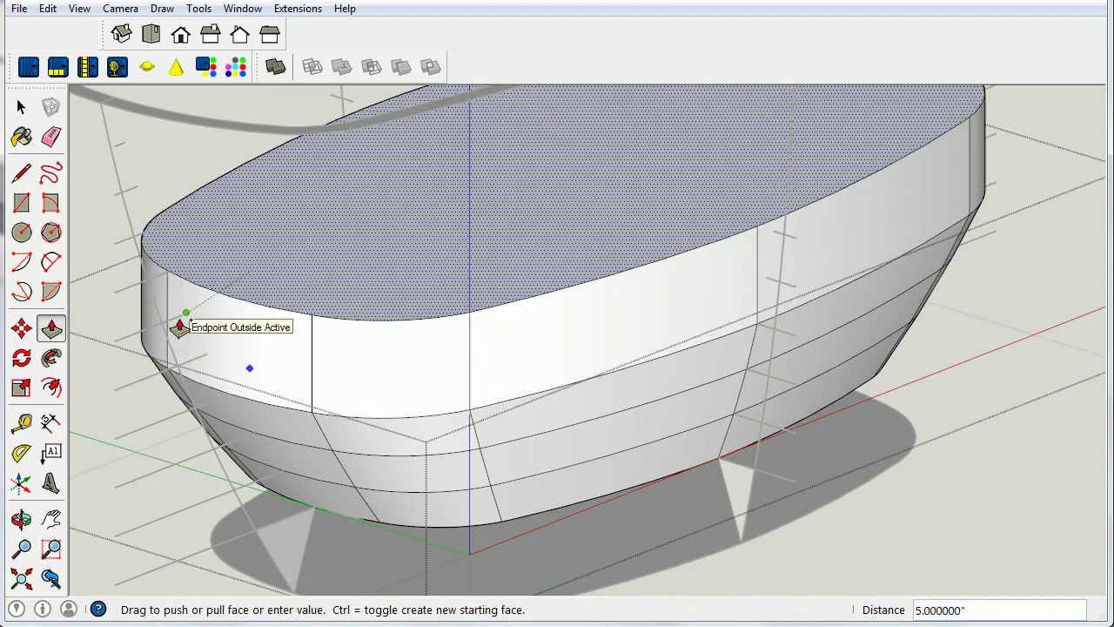
- Finish the 2.5-inch ring and widen its top slightly lengthwise and crosswise about the centre
click(209, 362)
key(t)
key(s)
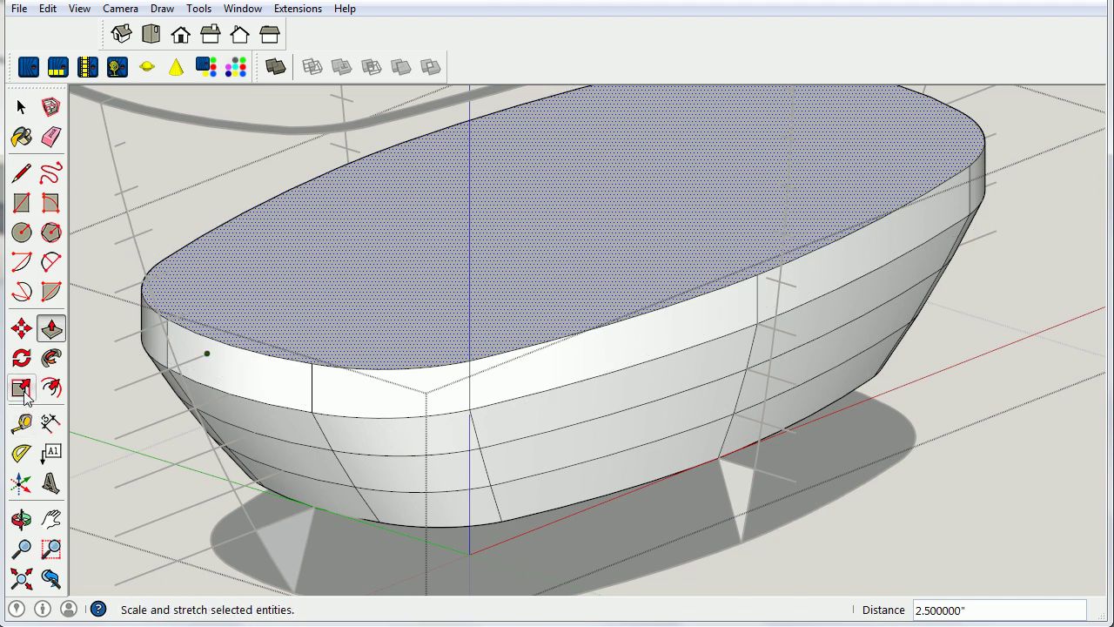
ctrl+drag(228, 345, 207, 353)
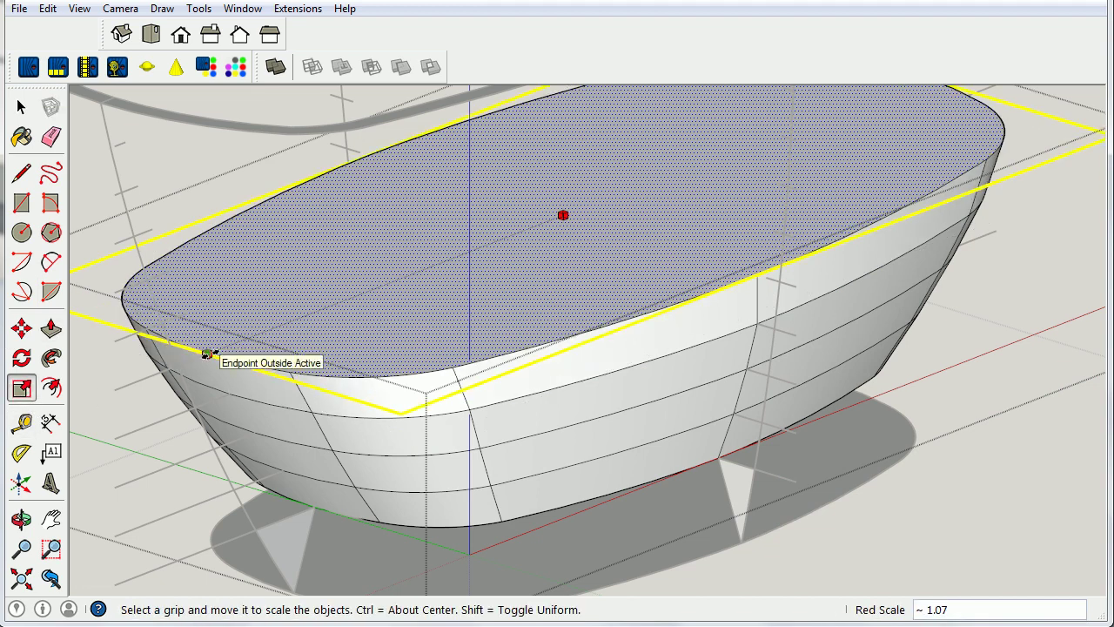
click(207, 352)
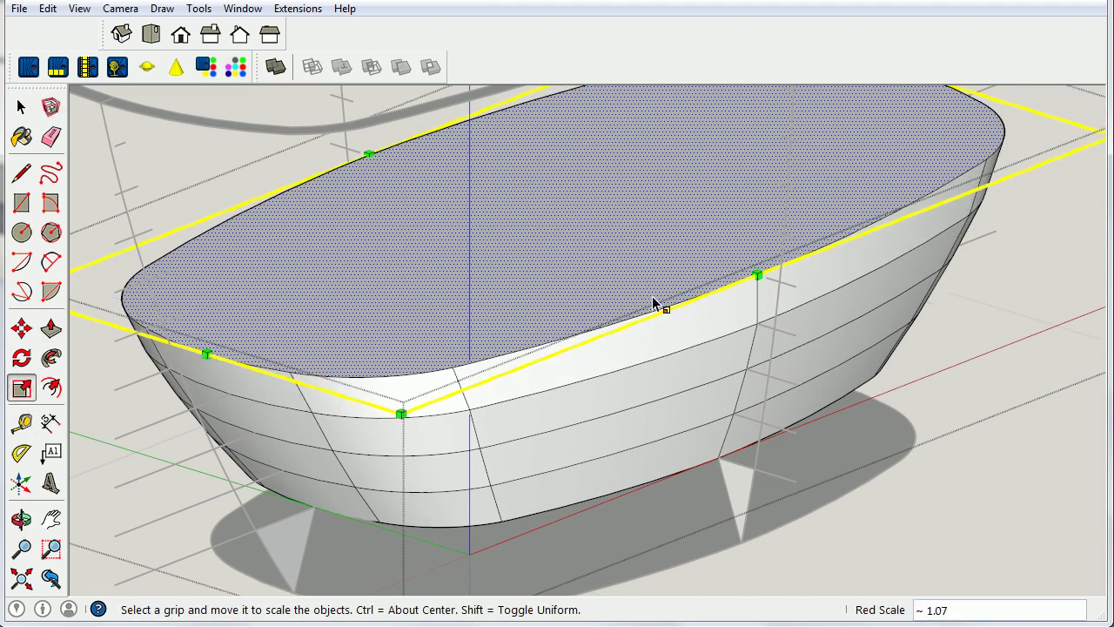
ctrl+drag(758, 275, 764, 279)
click(766, 278)
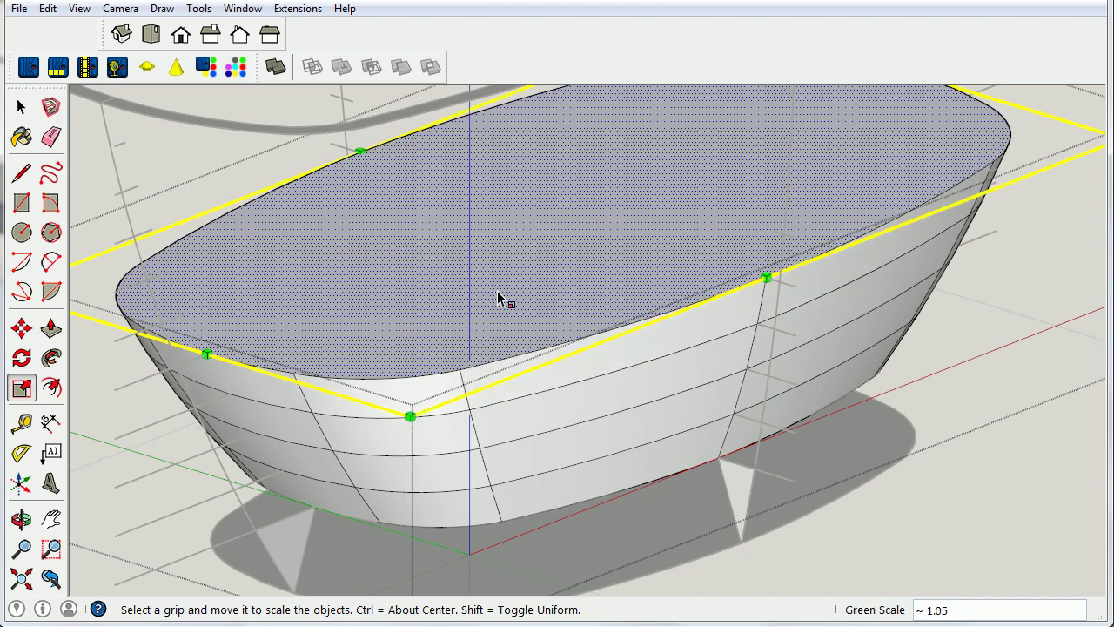
- Raise another 2.5-inch ring and scale its top about 1.06 lengthwise and 1.03 widthwise
key(p)
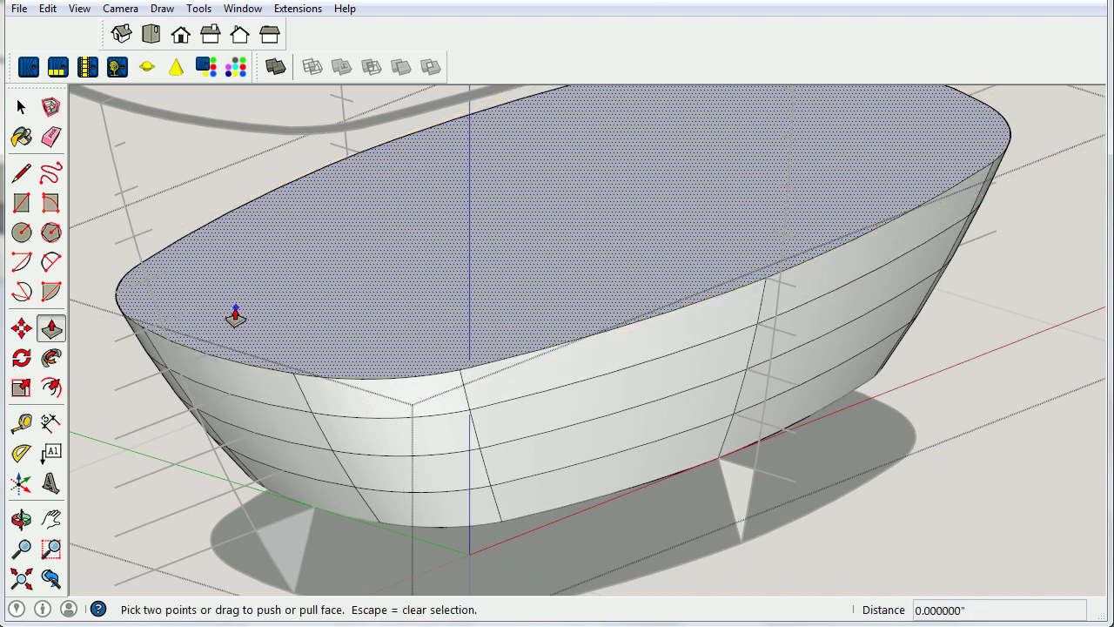
click(235, 316)
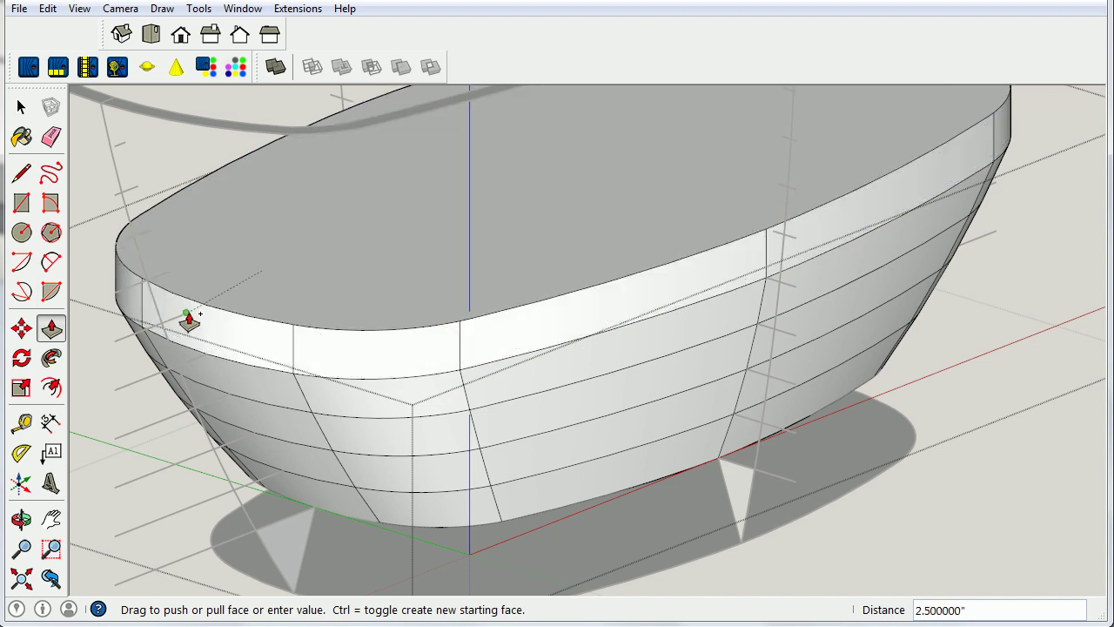
click(189, 320)
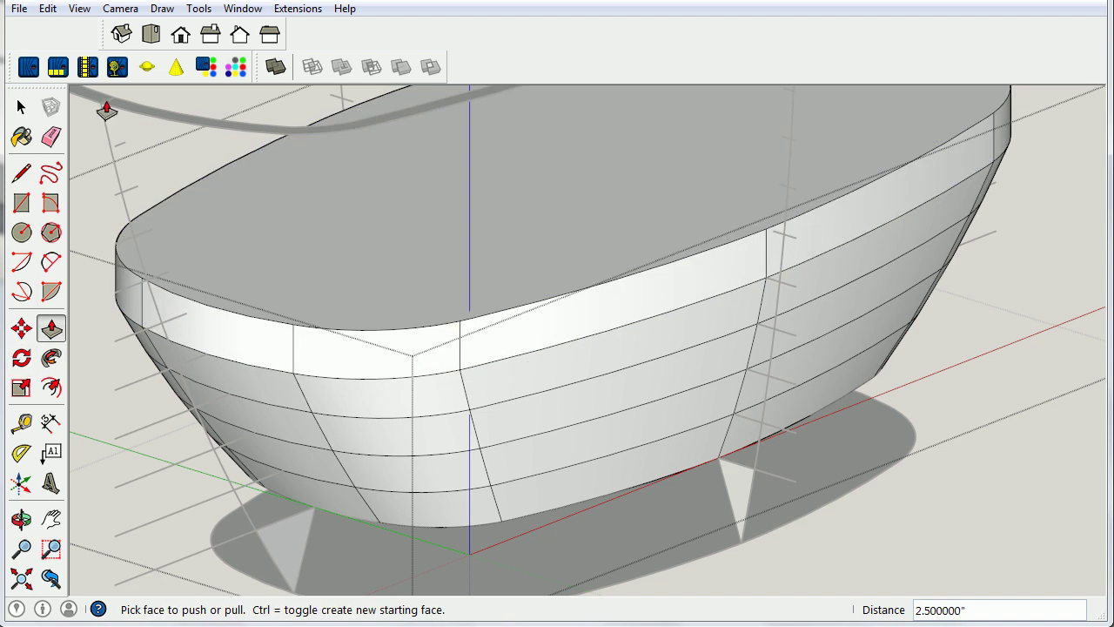
click(18, 107)
click(214, 233)
click(51, 328)
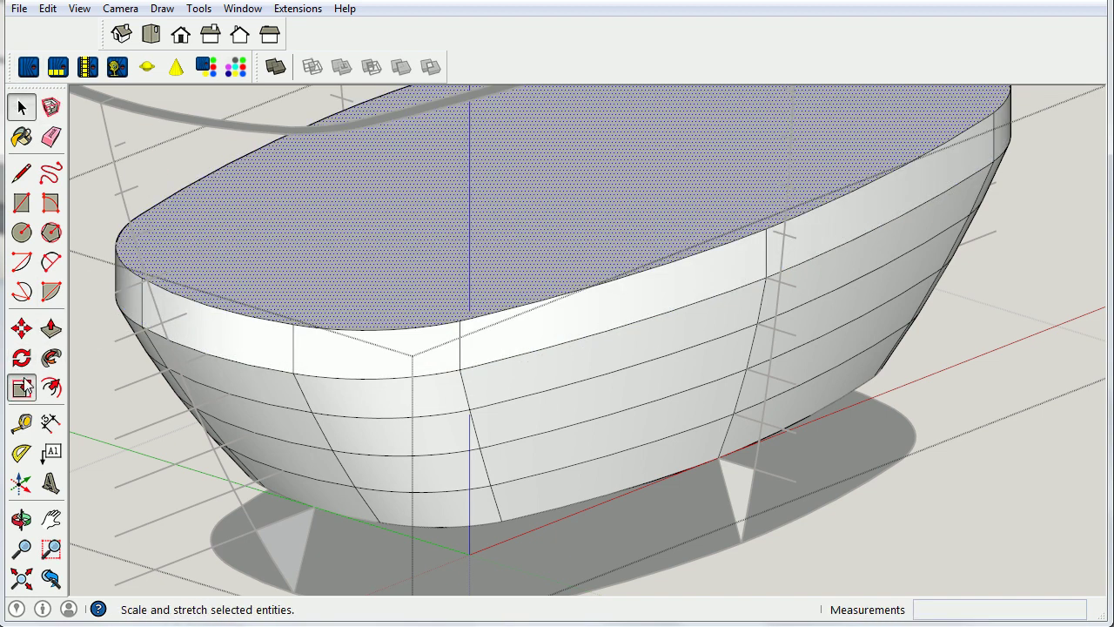
click(22, 387)
drag(206, 300, 185, 313)
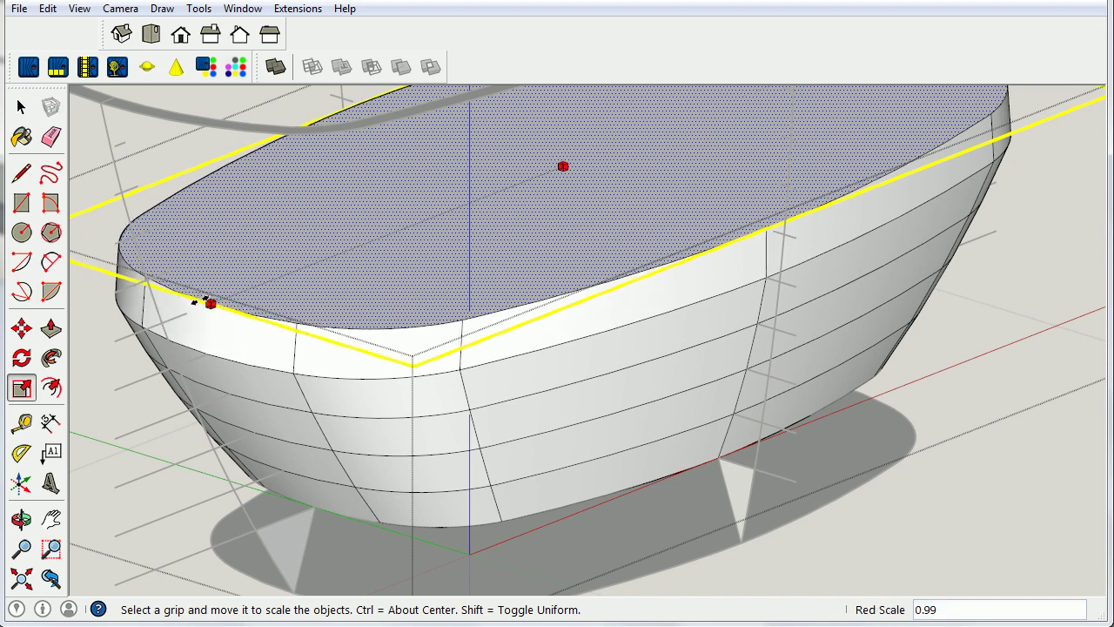
click(185, 313)
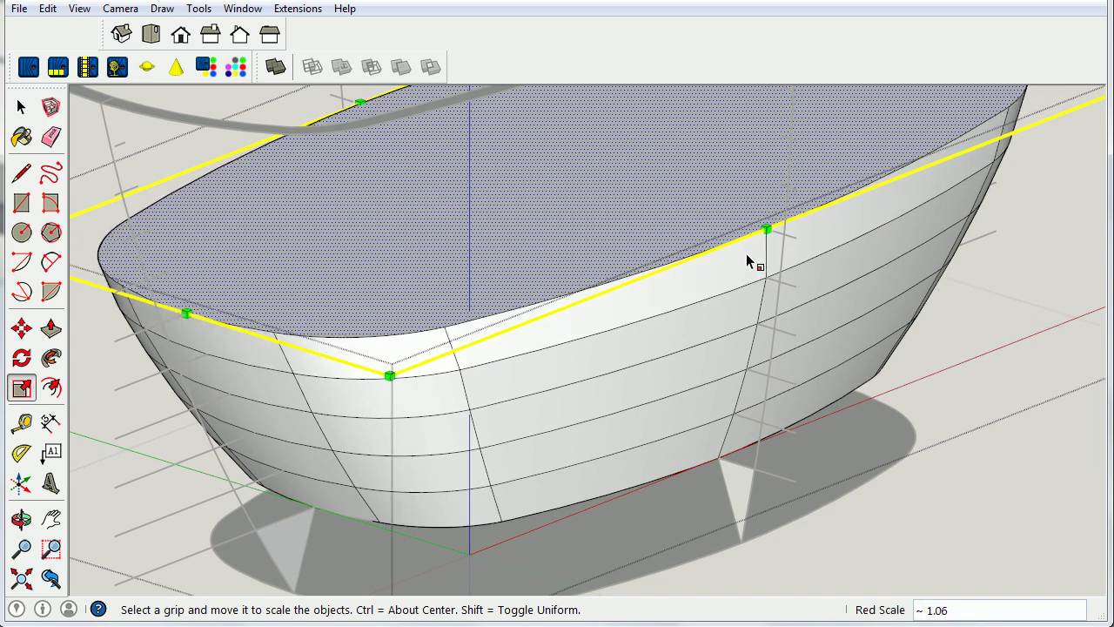
drag(766, 229, 773, 231)
click(773, 231)
- Pull the hull's top face up into a new 2.5-inch rim
click(50, 328)
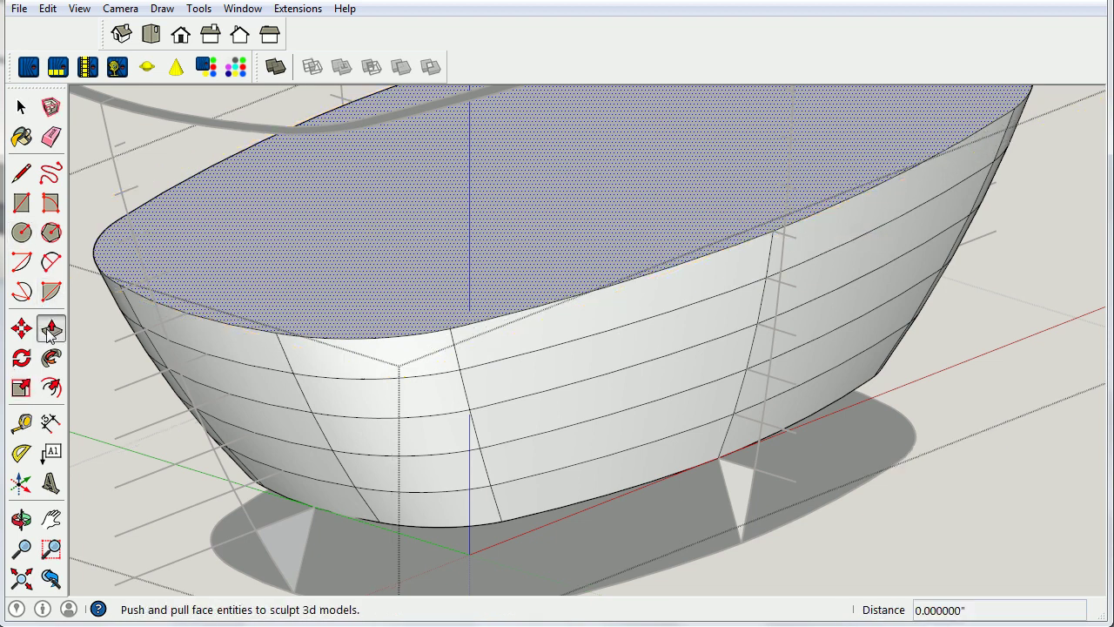
drag(225, 289, 156, 284)
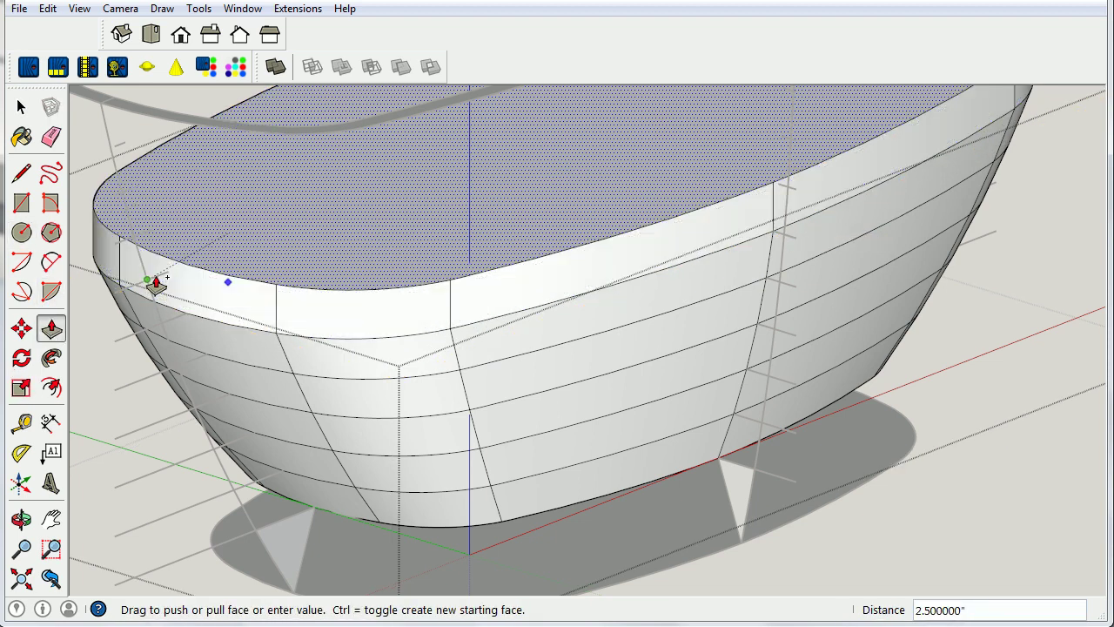
click(166, 283)
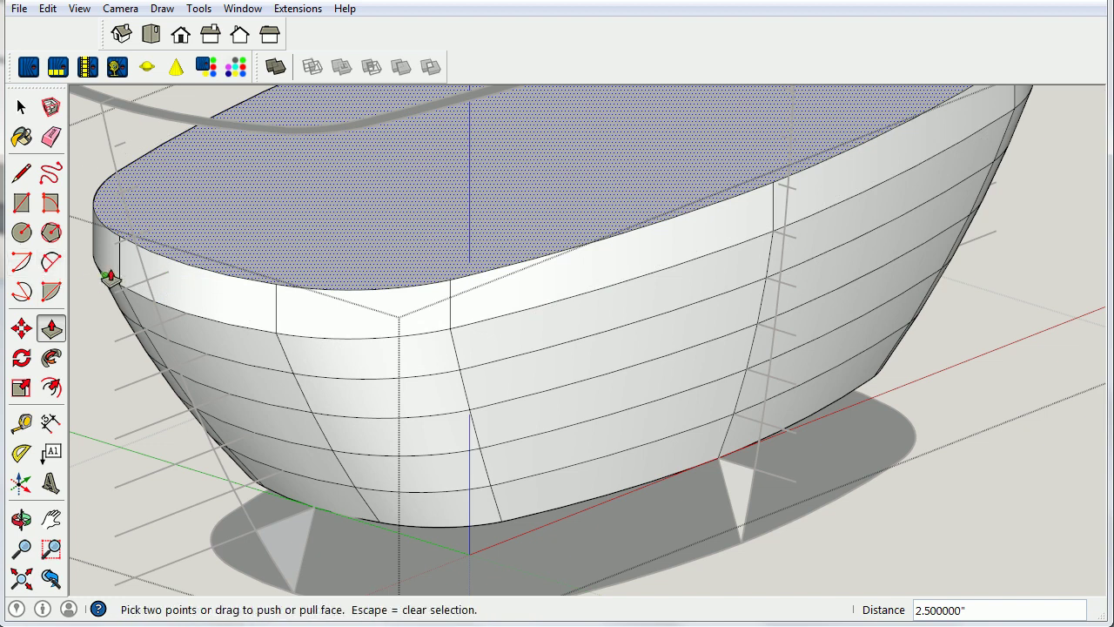
- Widen the new rim's top outline slightly along the red and green axes
click(21, 387)
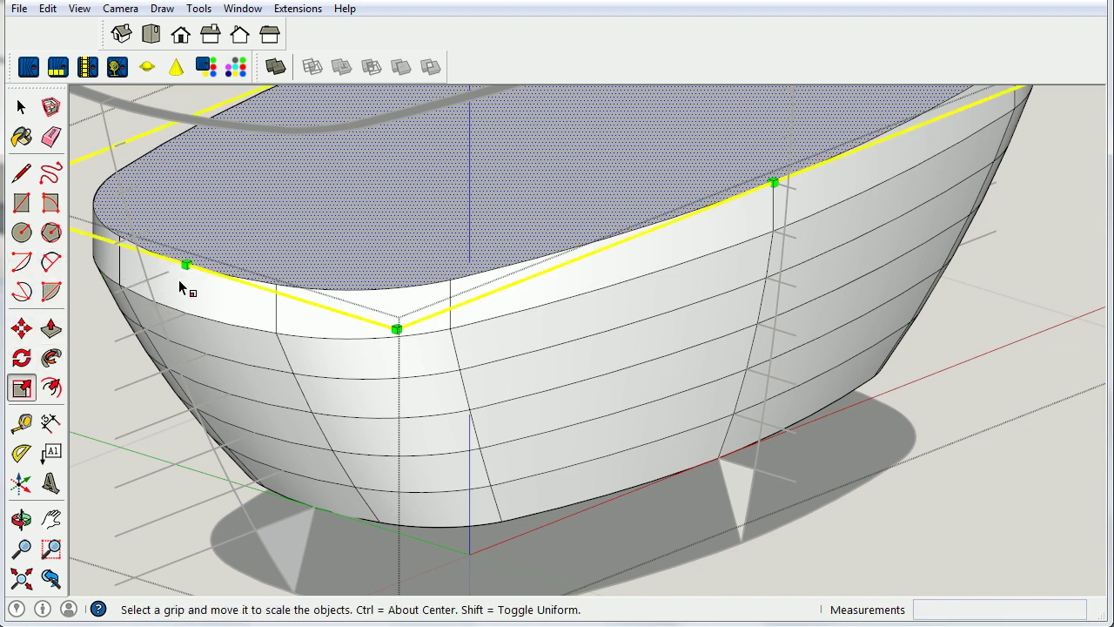
drag(176, 268, 225, 271)
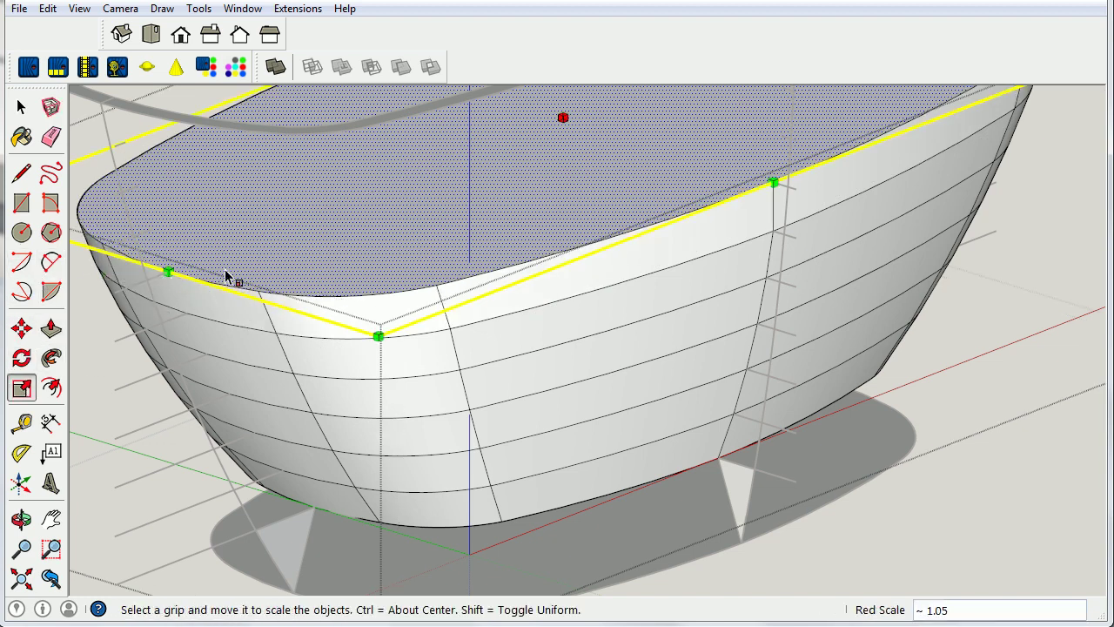
drag(773, 183, 778, 187)
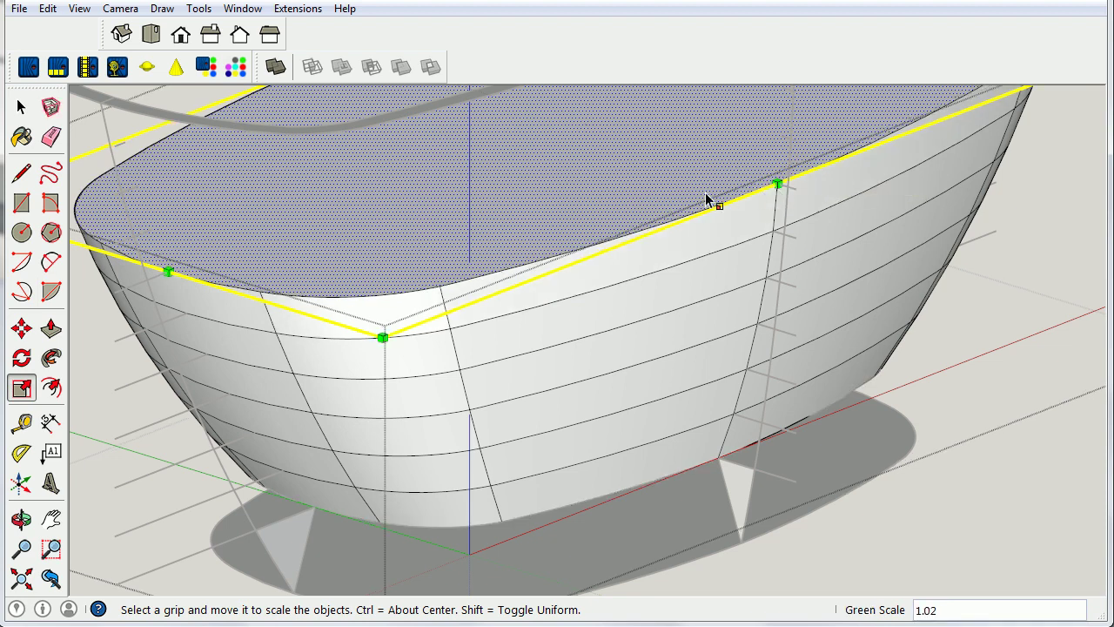
scroll(707, 198, up, 3)
scroll(825, 209, up, 2)
scroll(783, 191, up, 2)
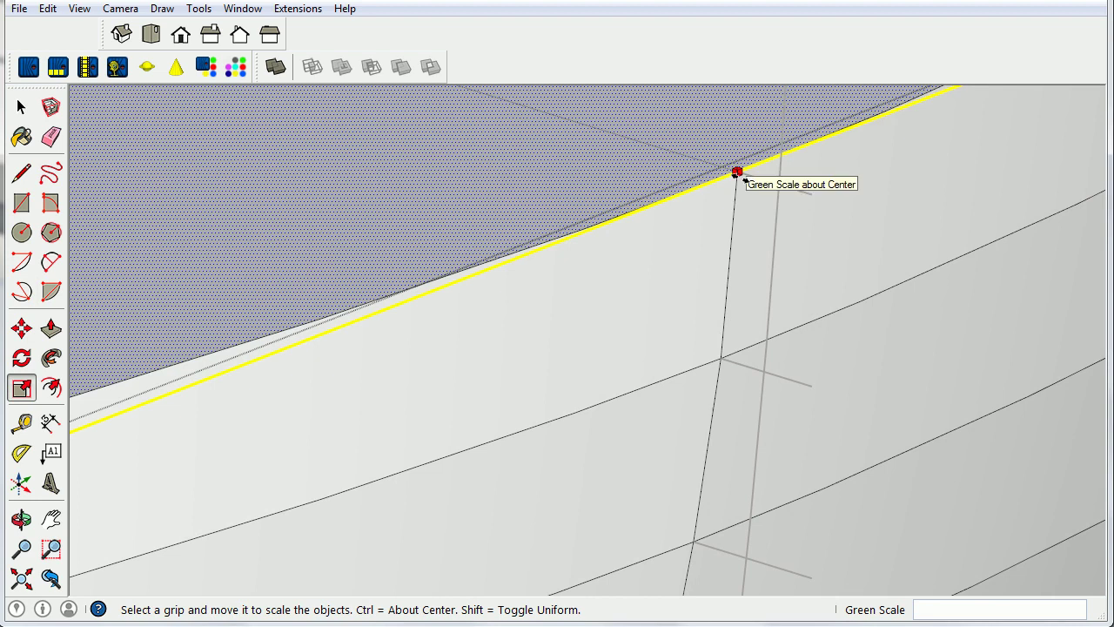
ctrl+drag(737, 172, 739, 172)
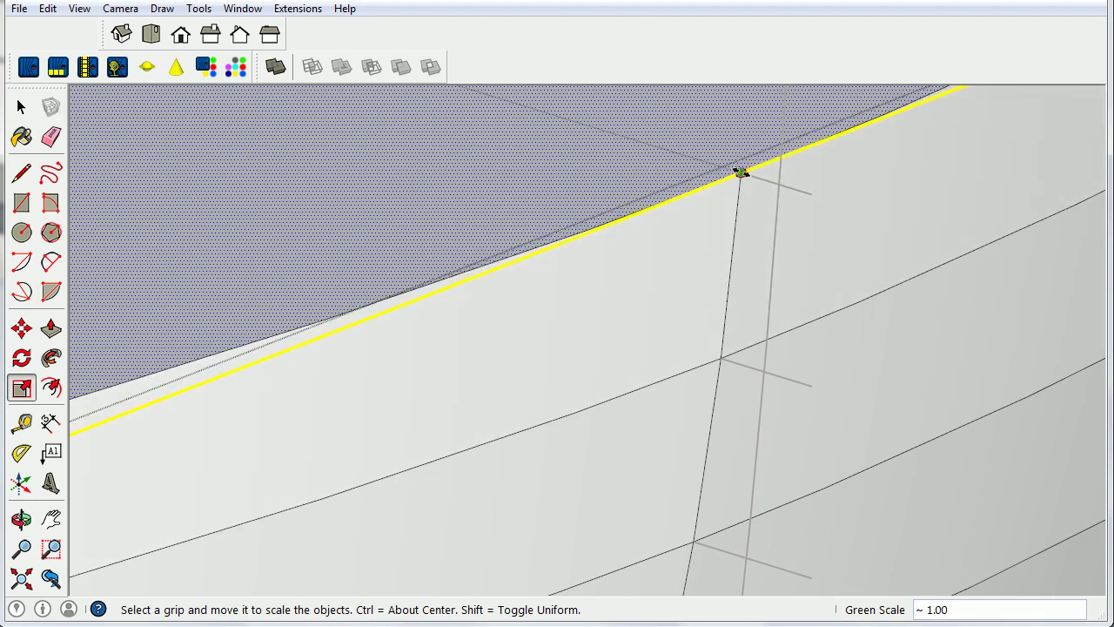
scroll(737, 209, down, 1)
scroll(738, 208, down, 3)
scroll(739, 214, down, 2)
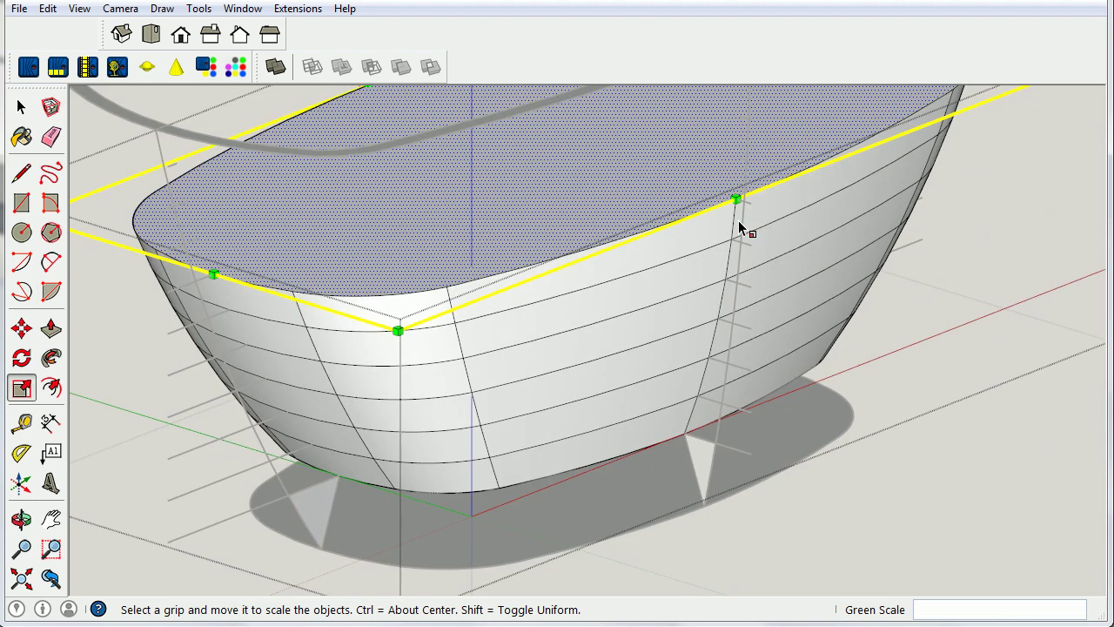
click(51, 328)
mouse_move(629, 296)
middle_down()
mouse_move(517, 304)
mouse_move(547, 332)
middle_up()
scroll(273, 242, up, 4)
- Raise another 2.5-inch ring and select its top face
click(247, 233)
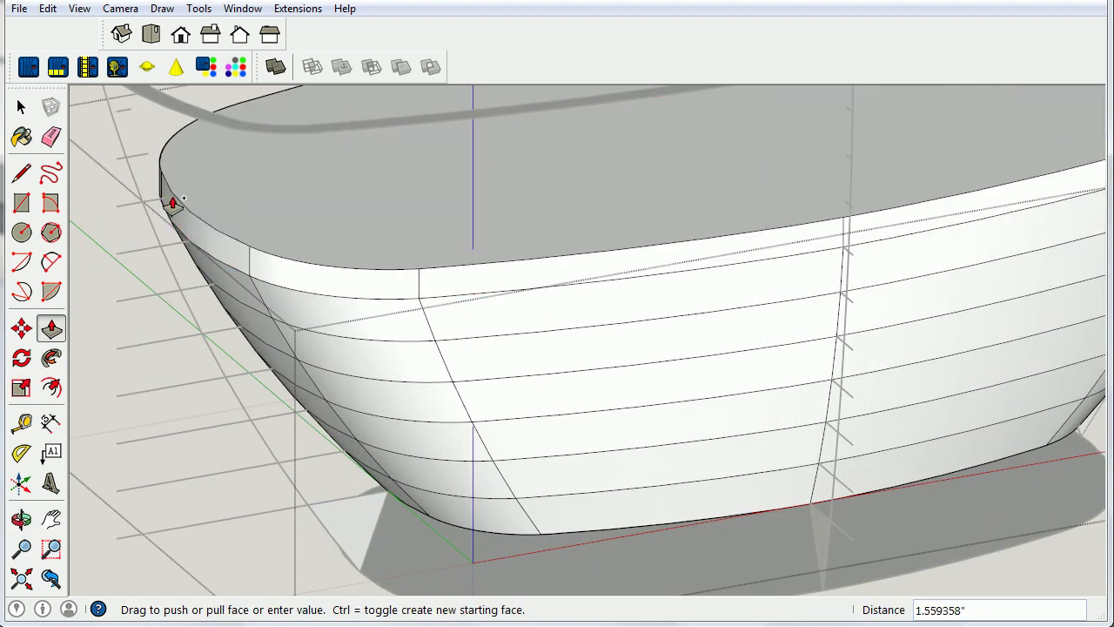
click(164, 205)
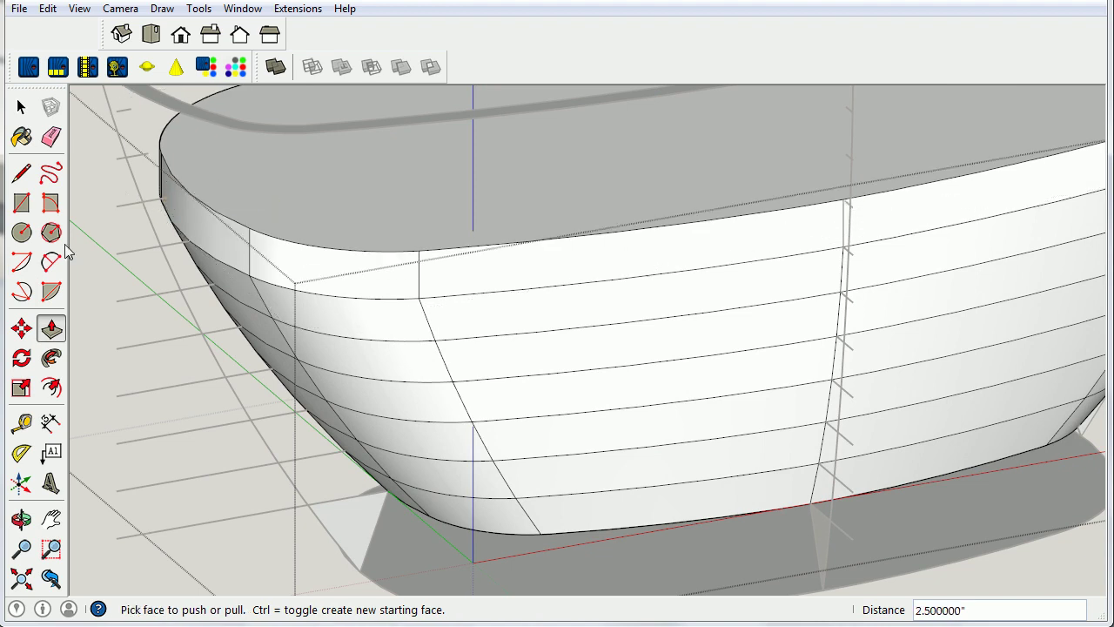
click(30, 111)
click(288, 196)
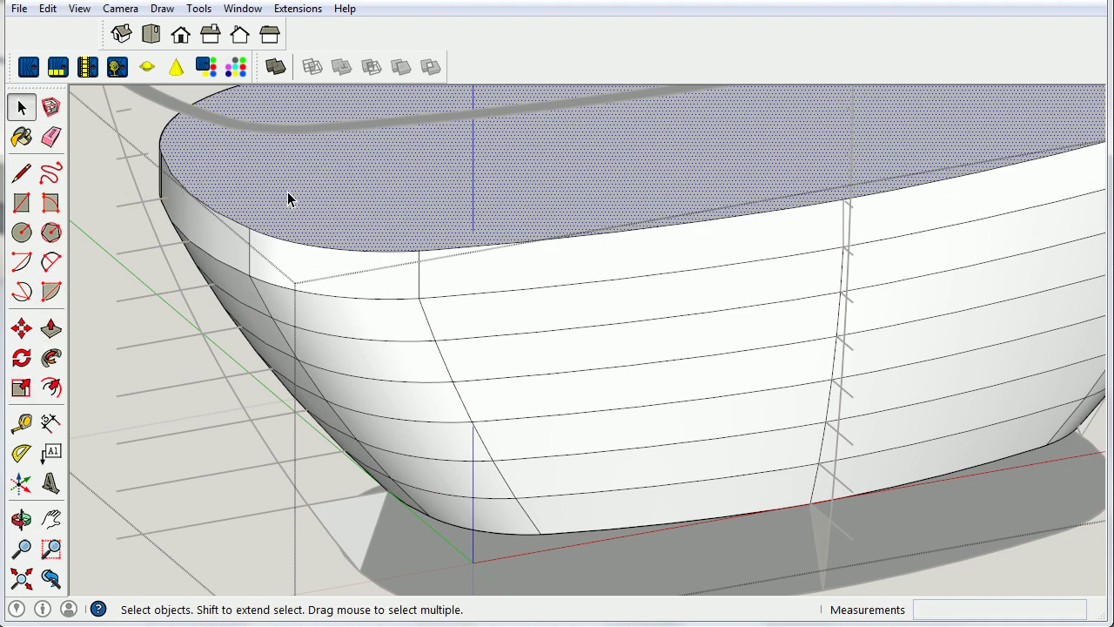
- Stretch the top face about 1.04 lengthwise and adjust its width along the green axis
click(21, 387)
drag(189, 193, 166, 198)
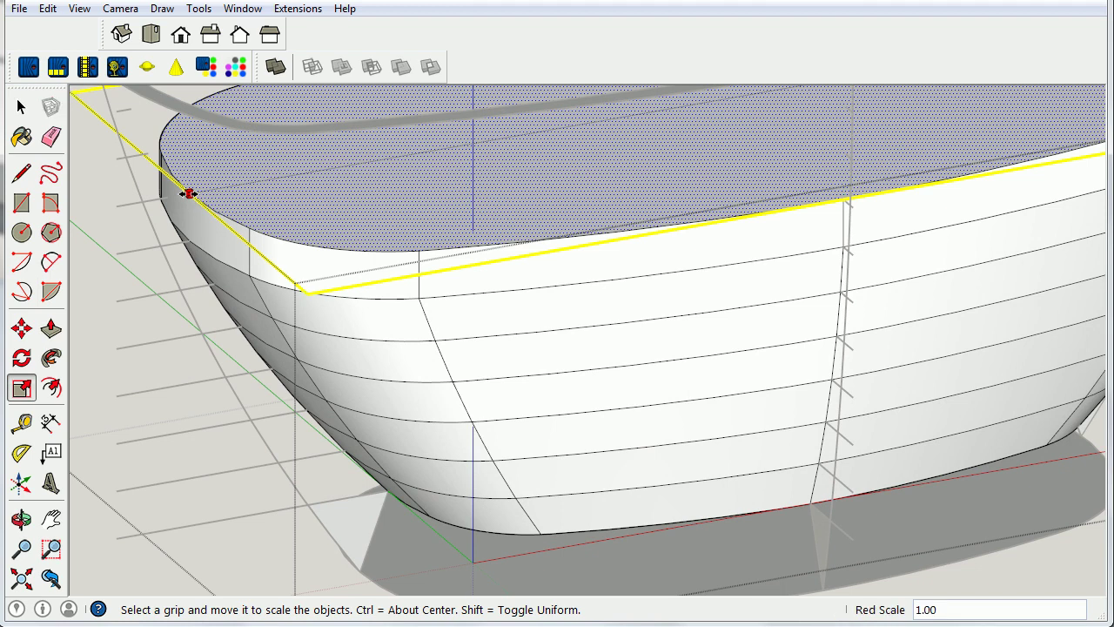
middle_drag(672, 196, 796, 209)
scroll(671, 121, up, 2)
scroll(671, 120, up, 1)
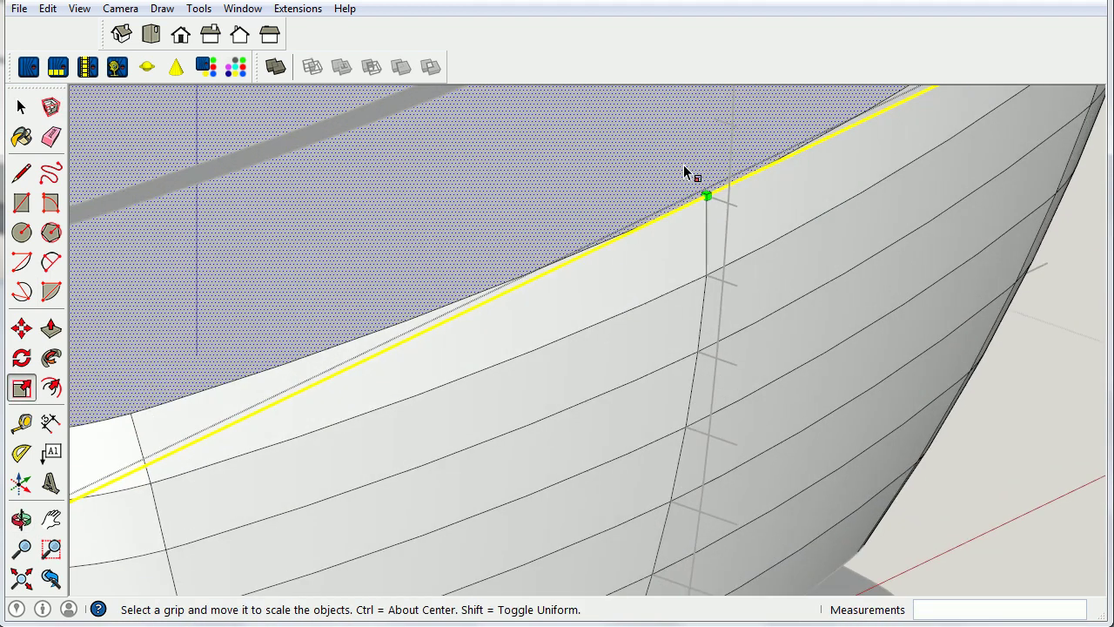
drag(706, 197, 712, 198)
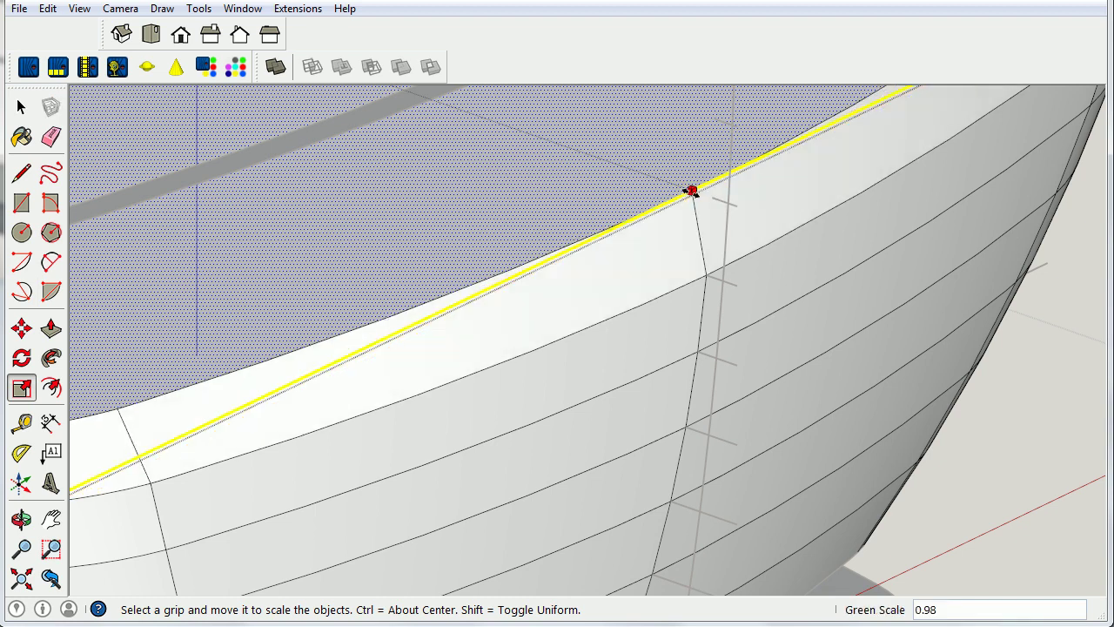
scroll(598, 204, down, 2)
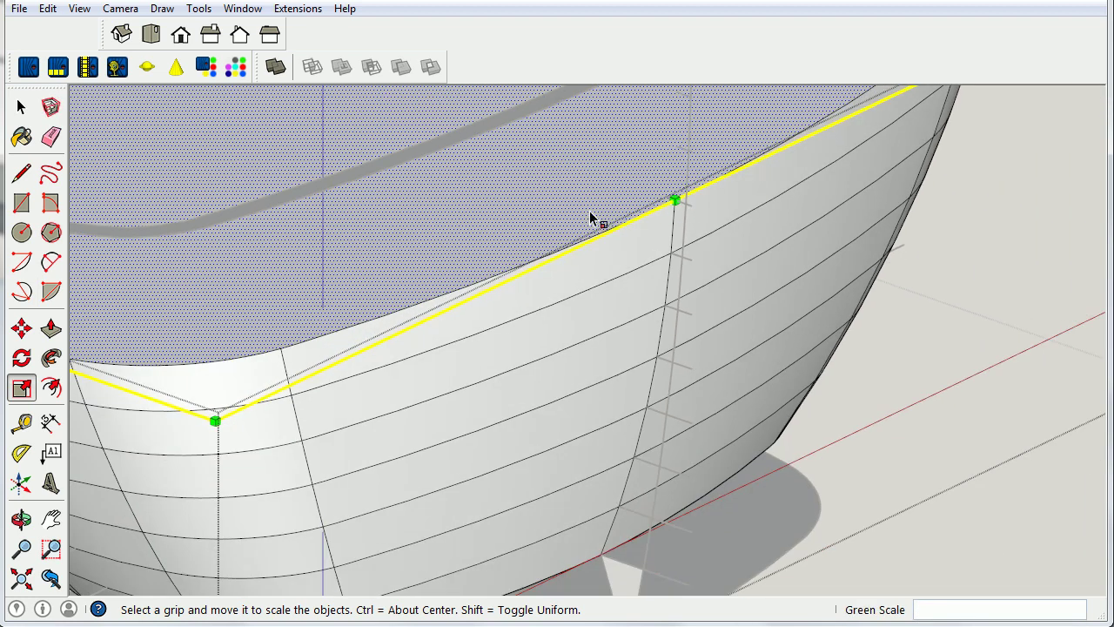
click(55, 326)
- Raise another ring and nudge its top's green-axis scale, leaving it near 1.00
click(661, 196)
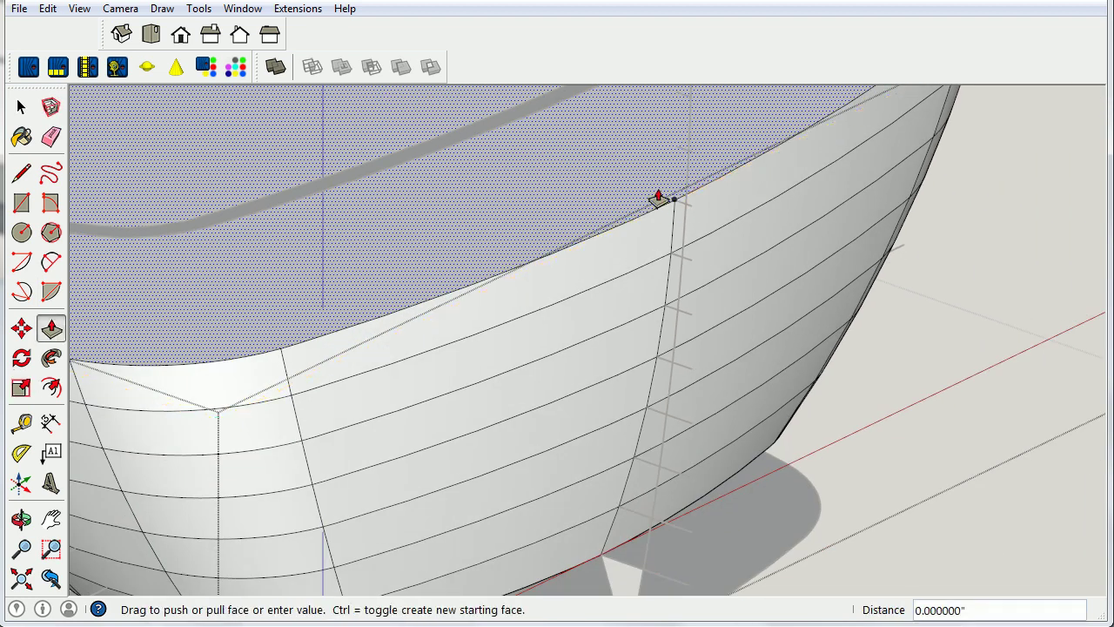
click(676, 156)
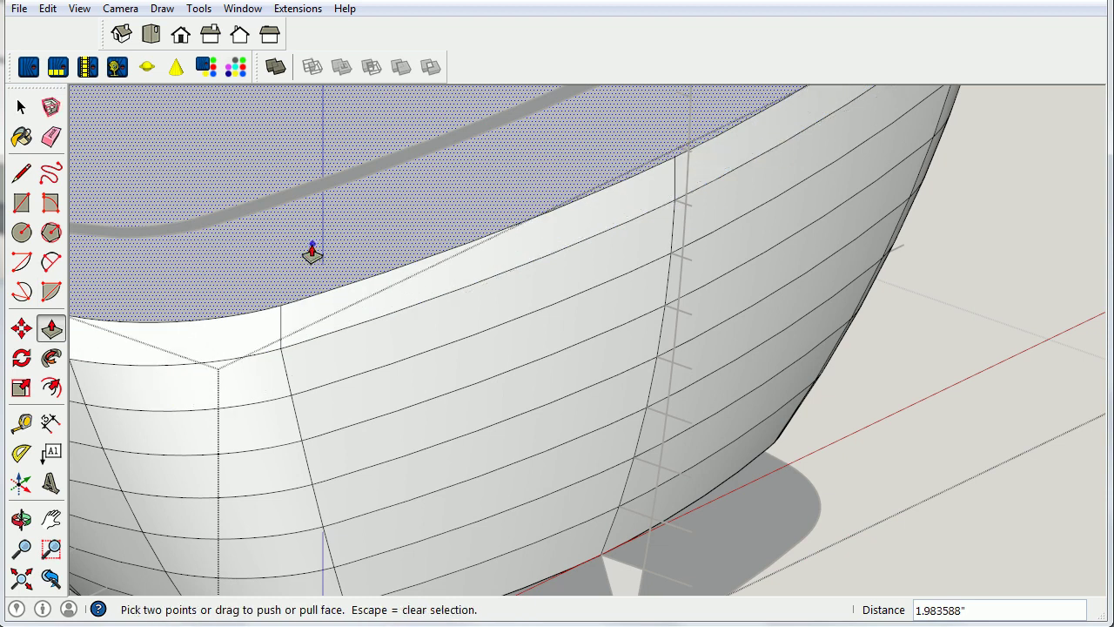
click(22, 389)
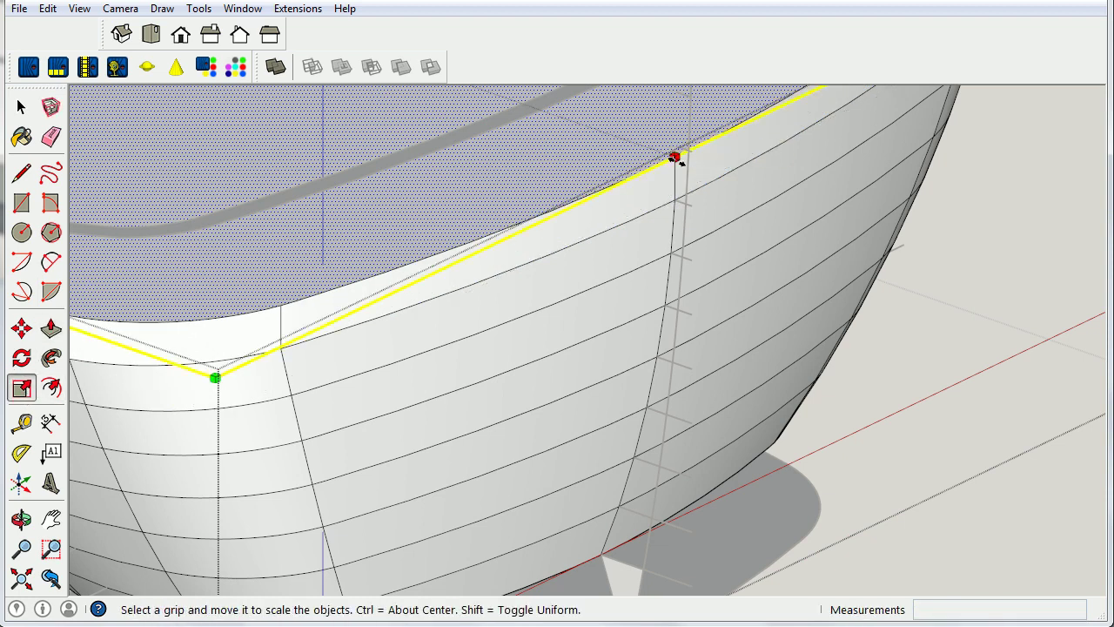
drag(677, 158, 670, 147)
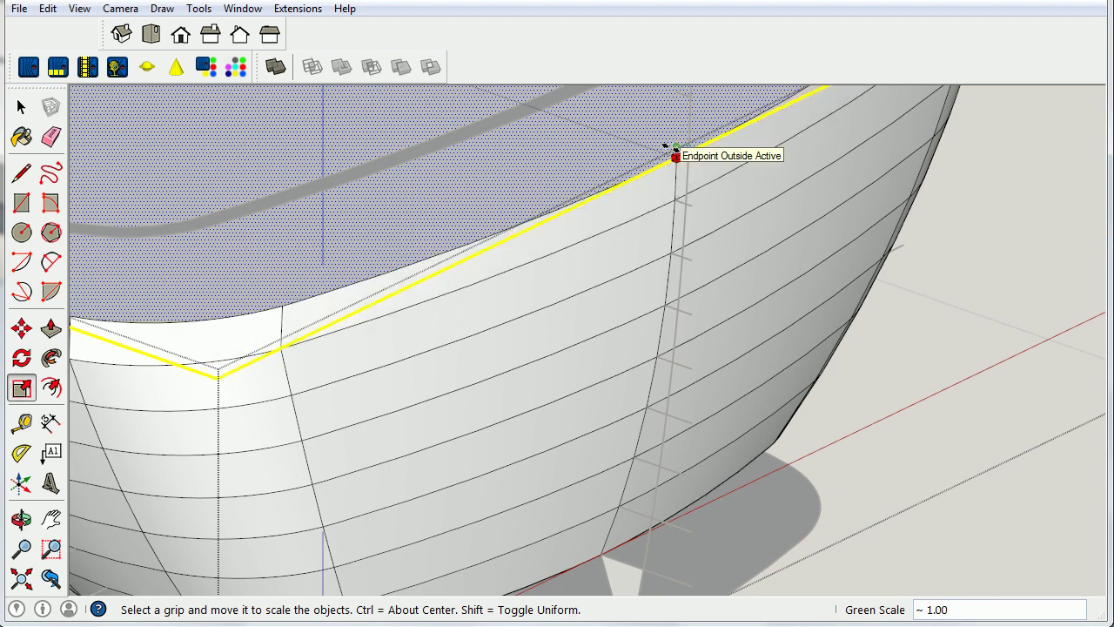
drag(675, 148, 675, 148)
scroll(768, 199, down, 3)
scroll(772, 202, down, 3)
mouse_move(771, 201)
middle_down()
mouse_move(563, 193)
mouse_move(222, 130)
middle_up()
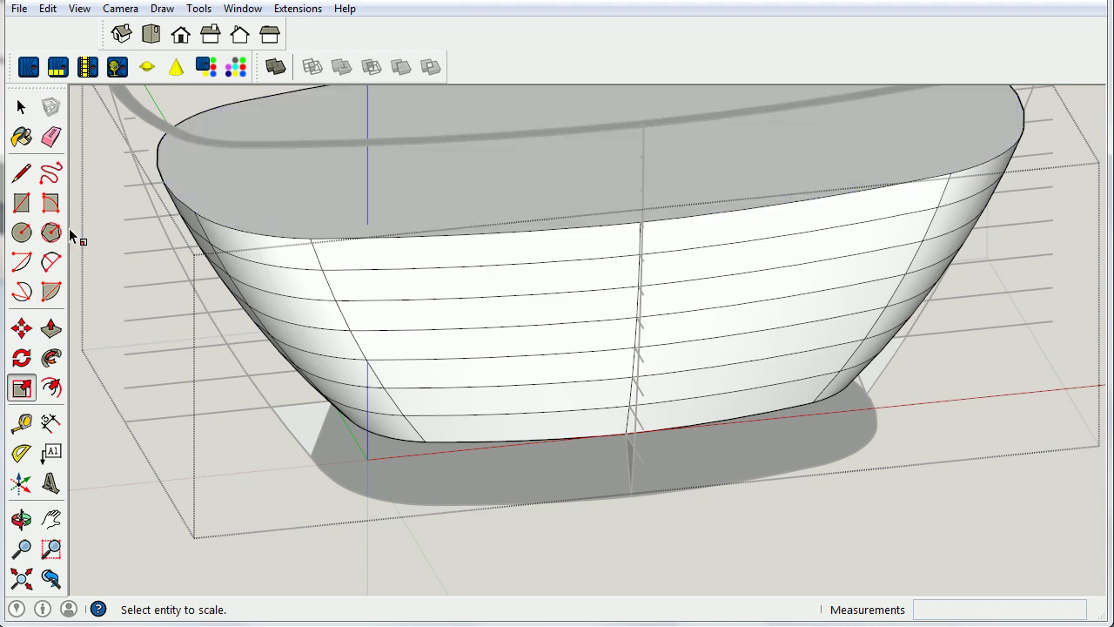
click(50, 328)
scroll(174, 174, up, 3)
- Raise a further 2.5-inch ring and select its top face
click(185, 161)
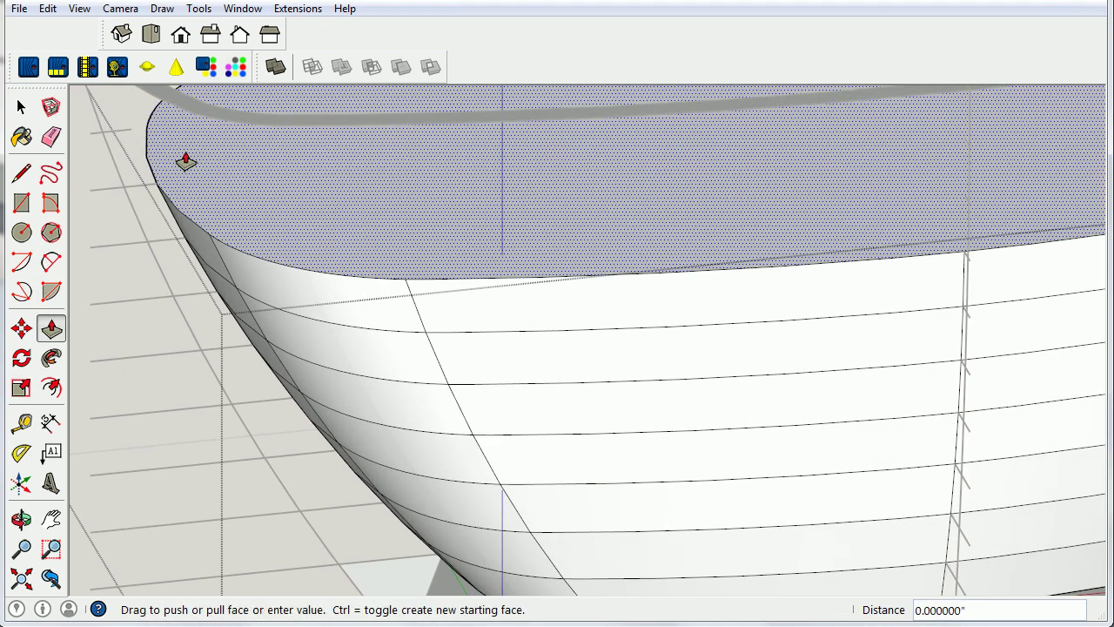
click(131, 137)
click(131, 138)
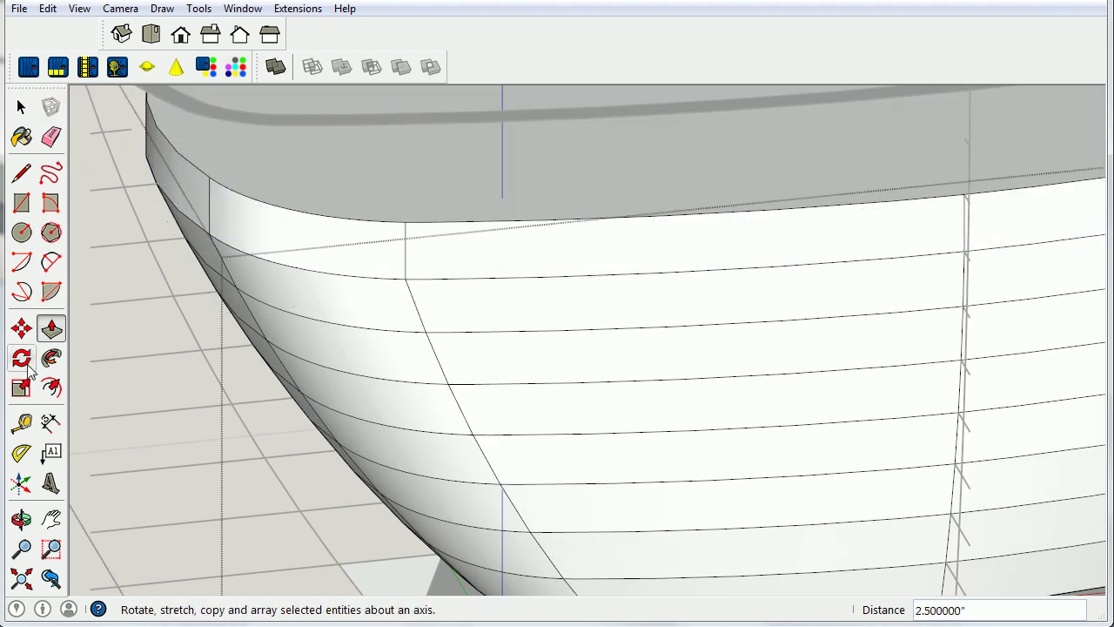
click(23, 108)
click(252, 160)
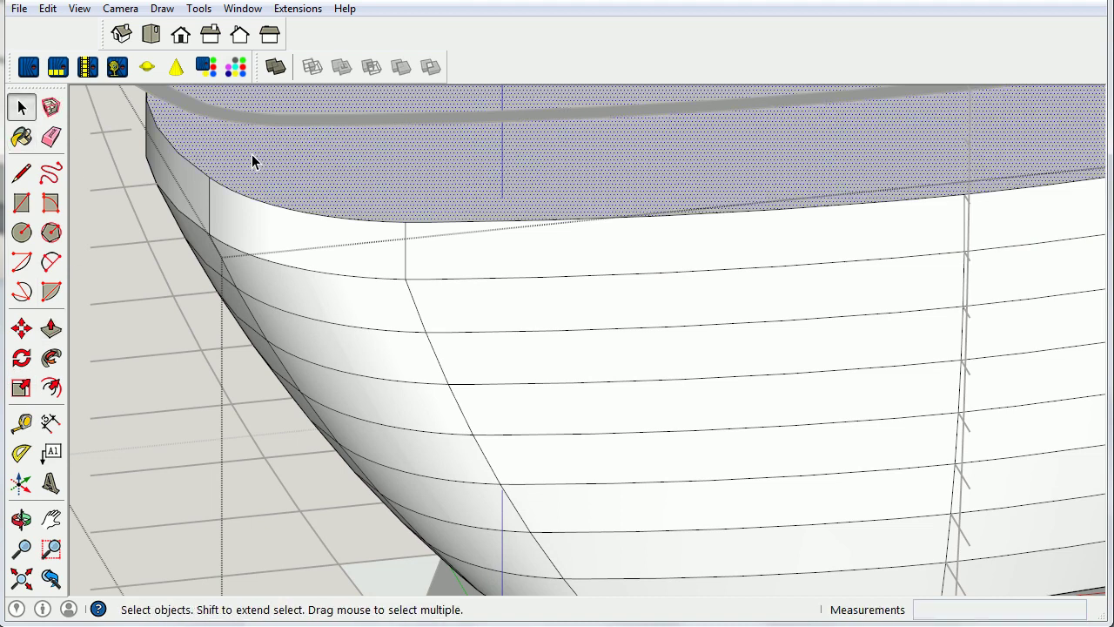
- Stretch the top face about 1.03 along the red axis and narrow it along the green axis
click(21, 388)
drag(156, 127, 133, 131)
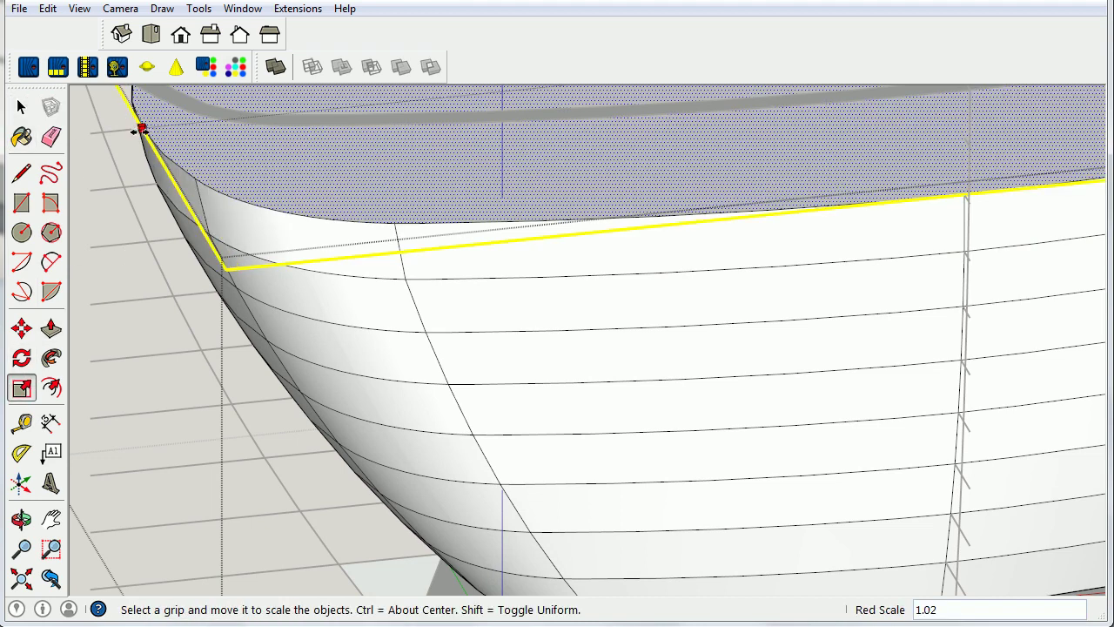
mouse_move(455, 153)
middle_down()
mouse_move(741, 179)
mouse_move(830, 169)
middle_up()
scroll(830, 170, down, 3)
scroll(804, 294, up, 3)
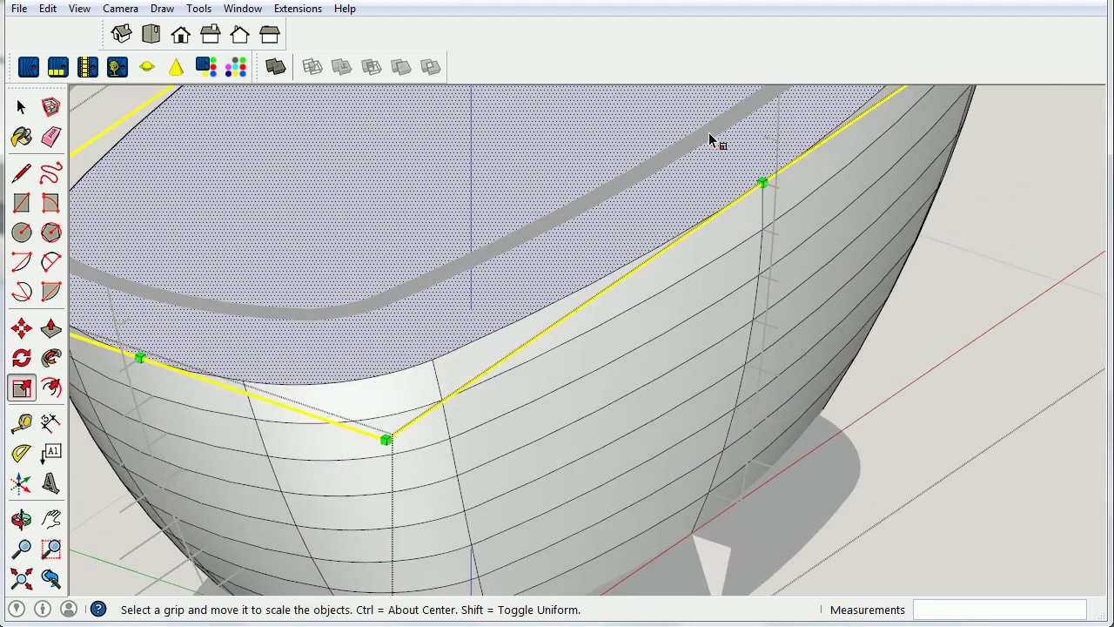
scroll(770, 194, up, 2)
mouse_move(784, 190)
mouse_down()
mouse_move(758, 183)
mouse_move(788, 190)
mouse_up()
scroll(788, 191, down, 2)
scroll(810, 167, down, 2)
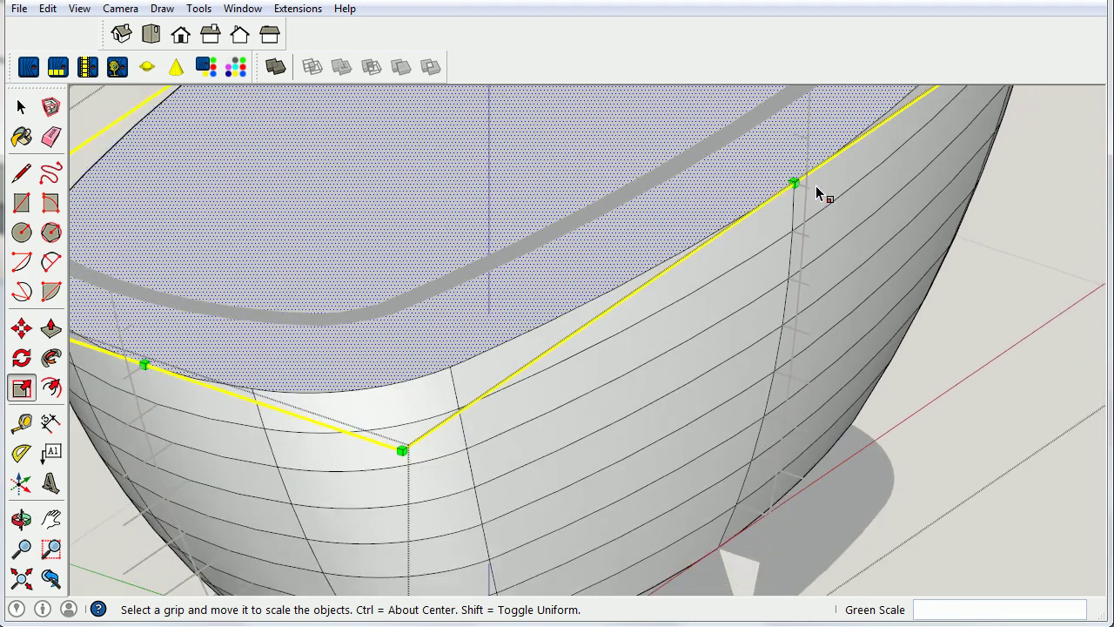
middle_drag(821, 191, 661, 202)
middle_drag(598, 286, 500, 282)
middle_drag(273, 107, 704, 323)
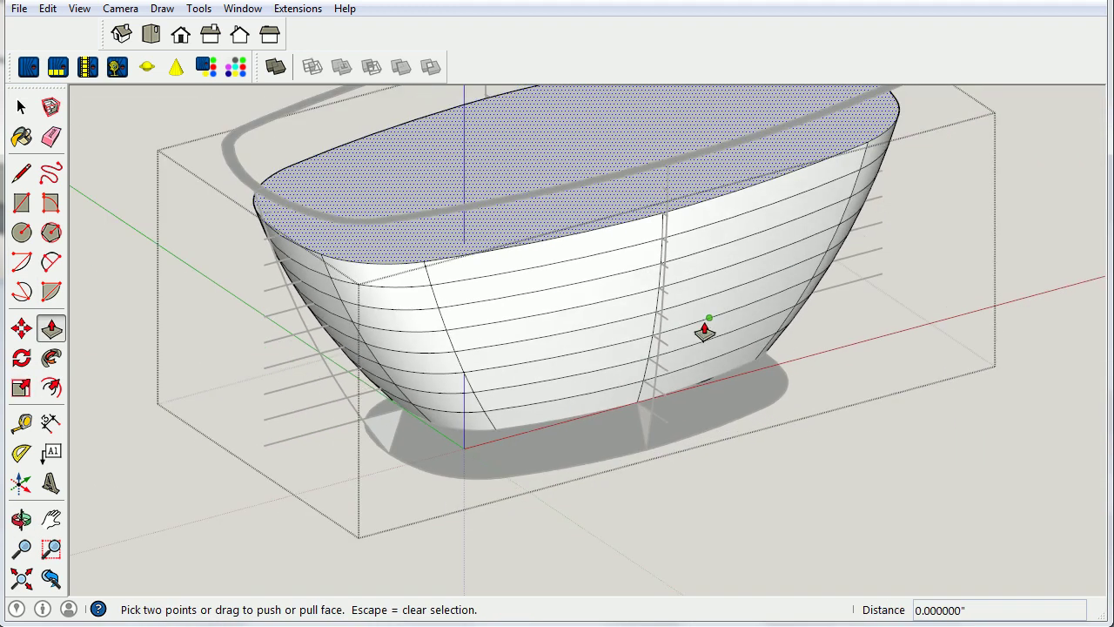
- Pull up another 2.5-inch ring on top of the hull
middle_drag(636, 325, 535, 224)
key(p)
scroll(326, 169, up, 2)
scroll(212, 169, up, 3)
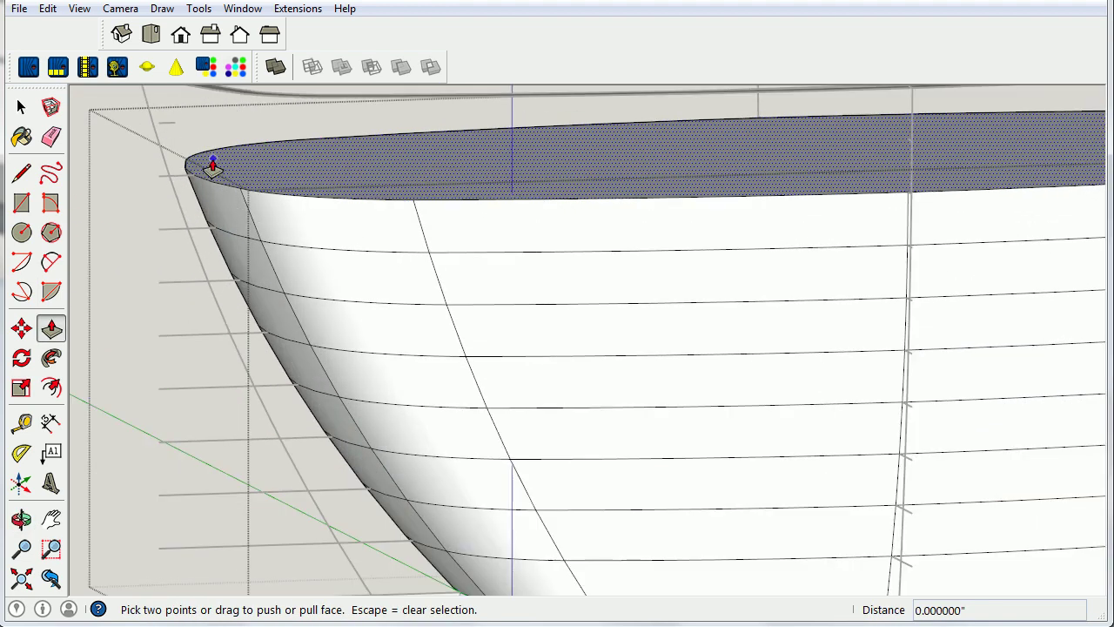
scroll(218, 174, up, 1)
click(220, 174)
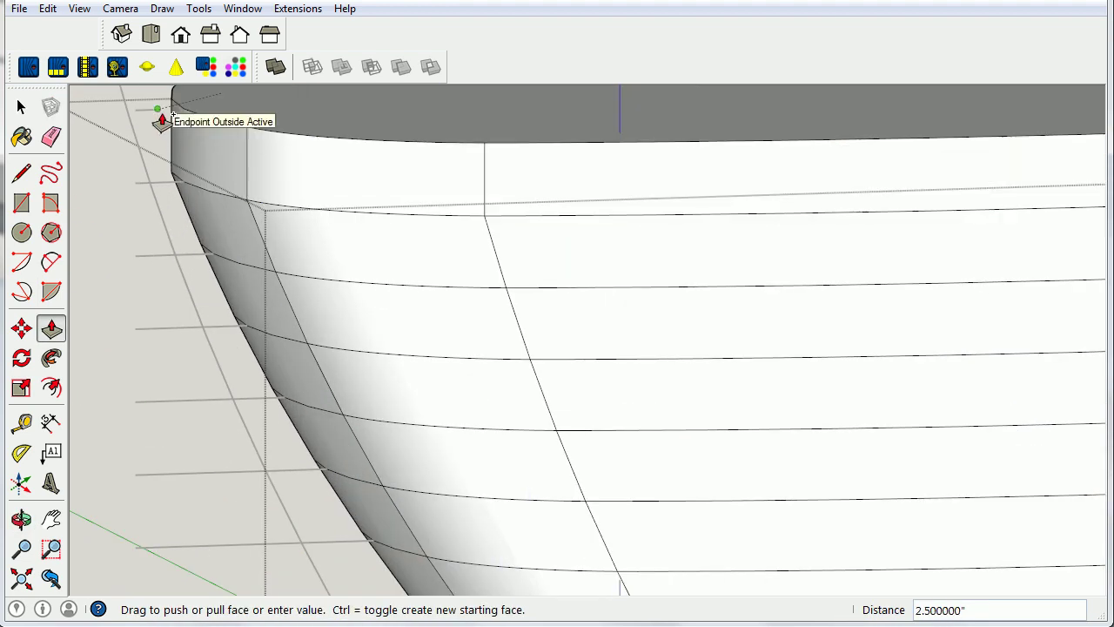
click(161, 129)
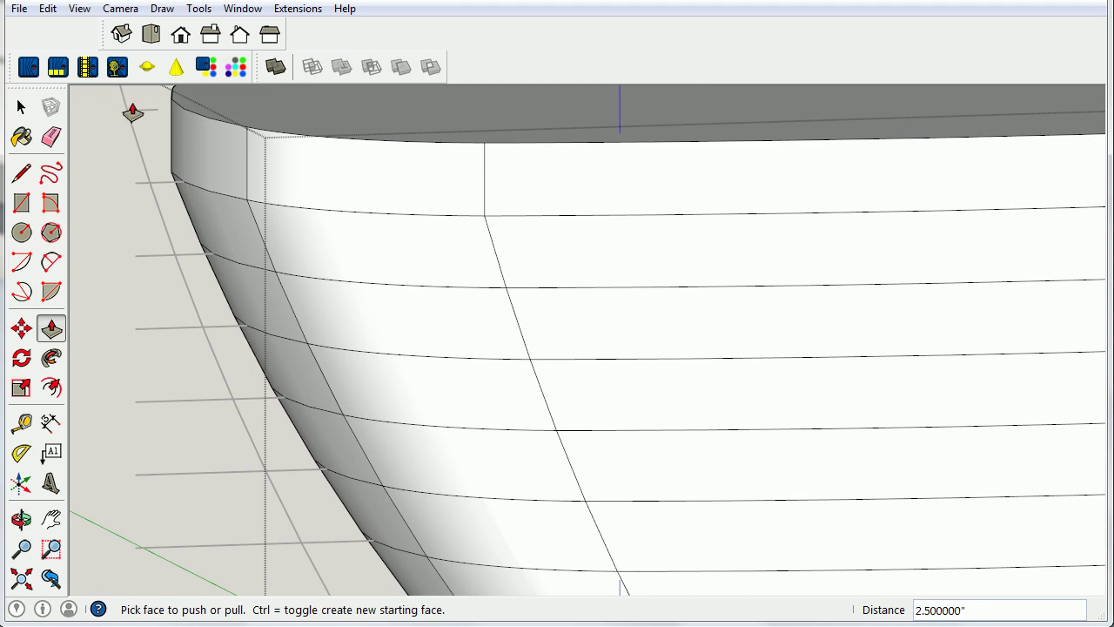
- Scale the new top face about 1.03 lengthwise and 0.99 crosswise
key(space)
click(308, 110)
click(21, 328)
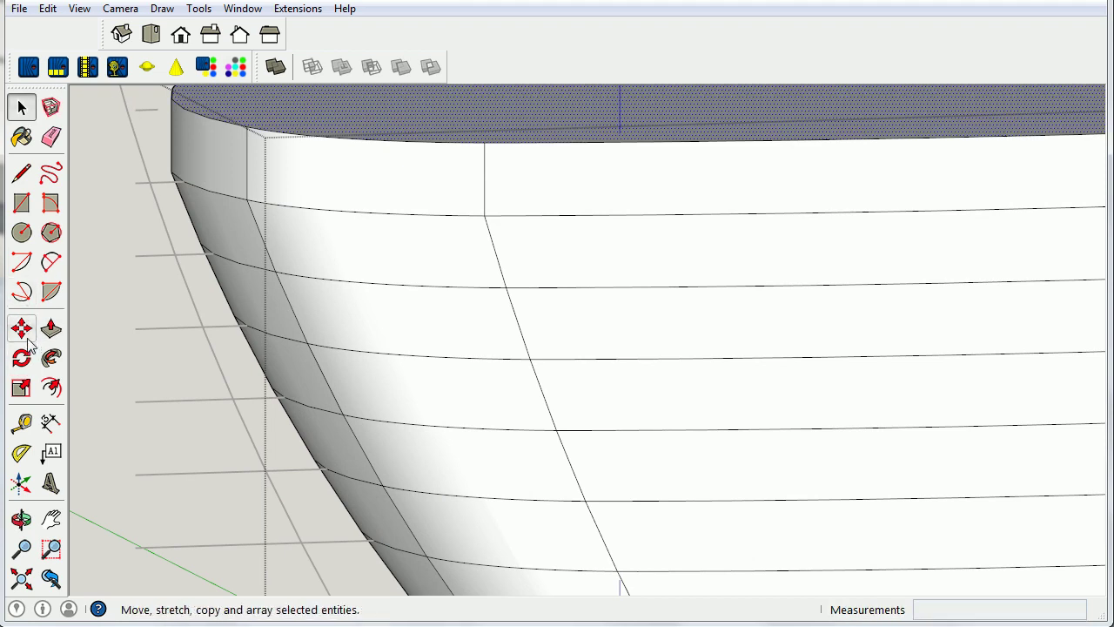
click(22, 388)
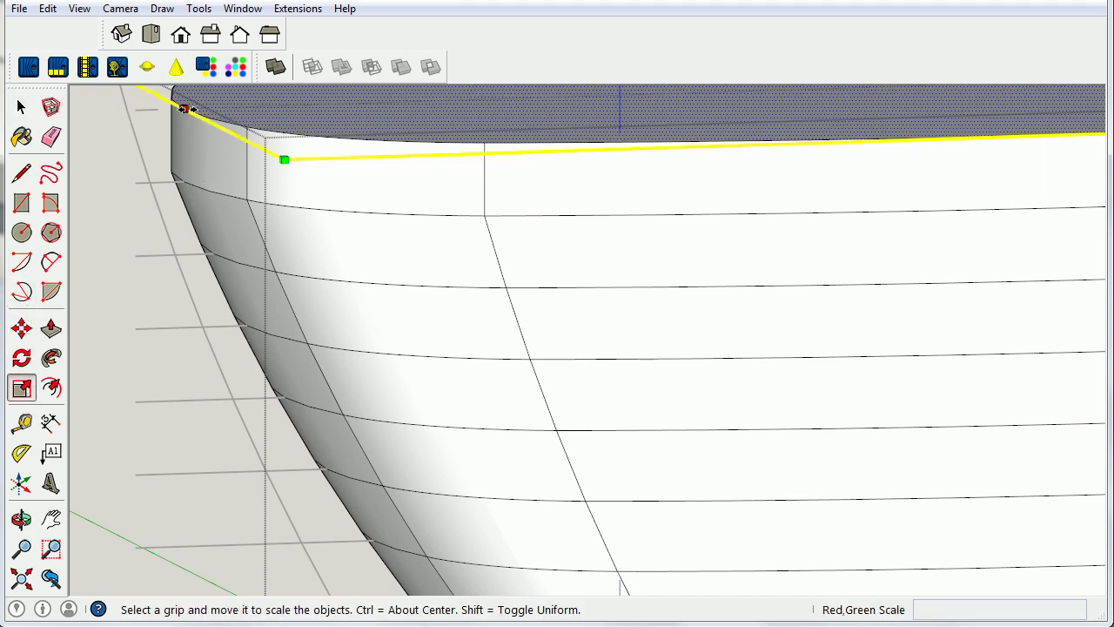
drag(184, 109, 154, 107)
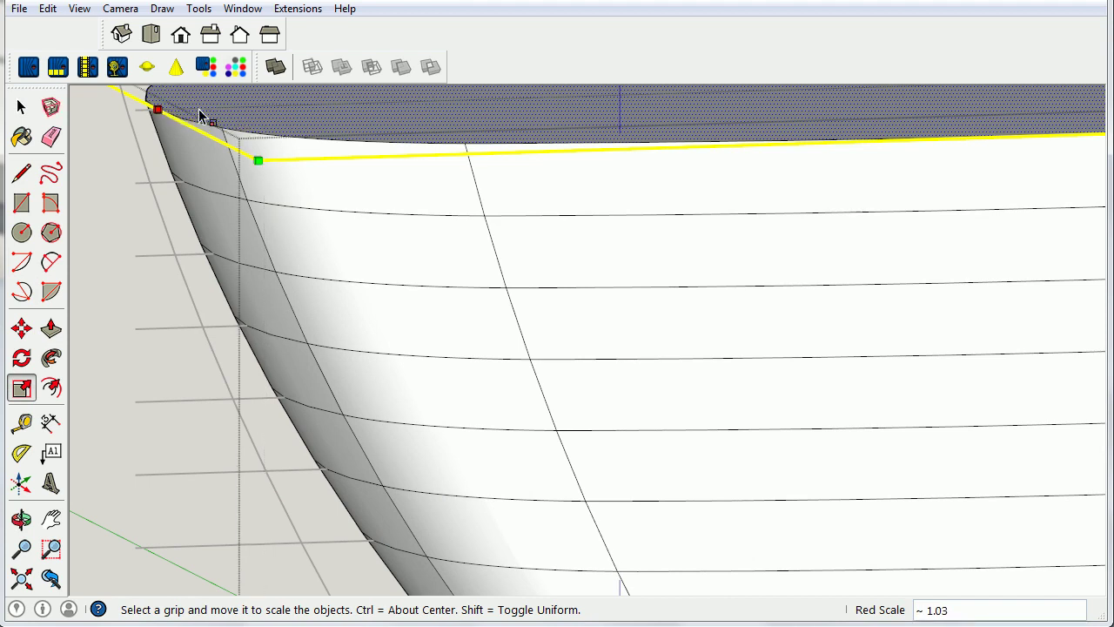
scroll(330, 192, down, 2)
mouse_move(330, 192)
middle_down()
mouse_move(842, 190)
mouse_move(378, 252)
mouse_move(466, 251)
middle_up()
scroll(490, 184, up, 2)
scroll(481, 209, up, 2)
middle_drag(480, 209, 468, 235)
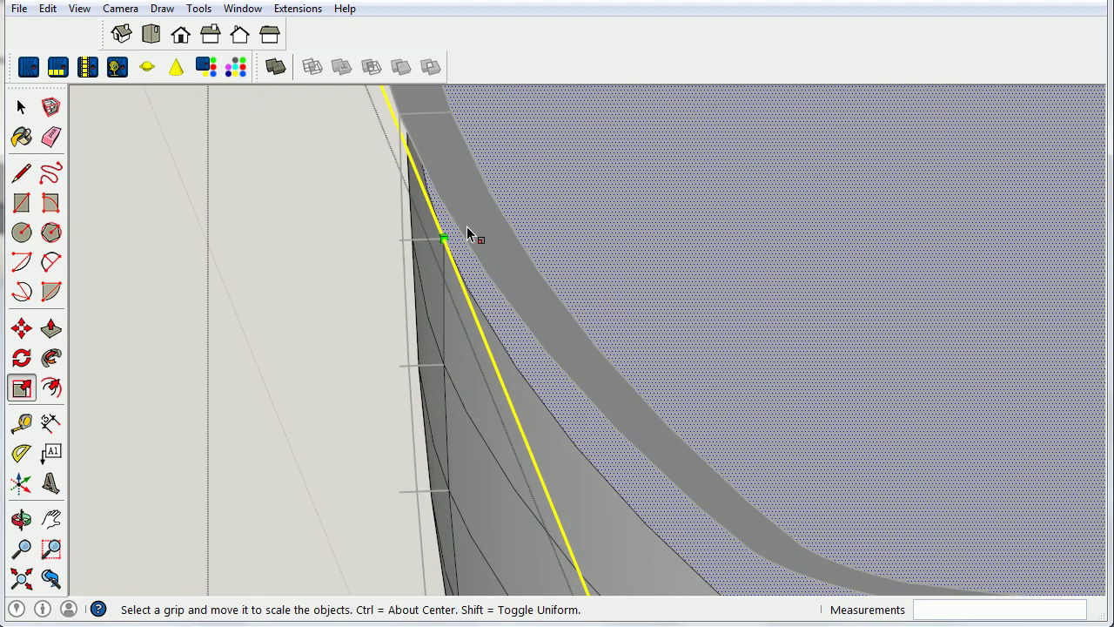
drag(444, 237, 442, 242)
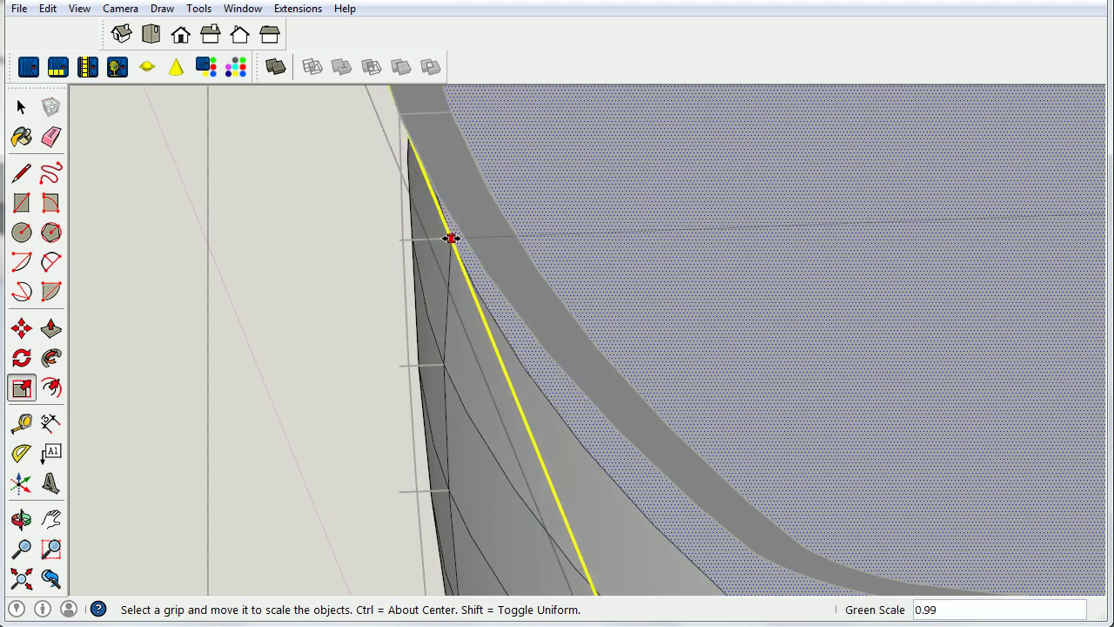
scroll(439, 242, down, 2)
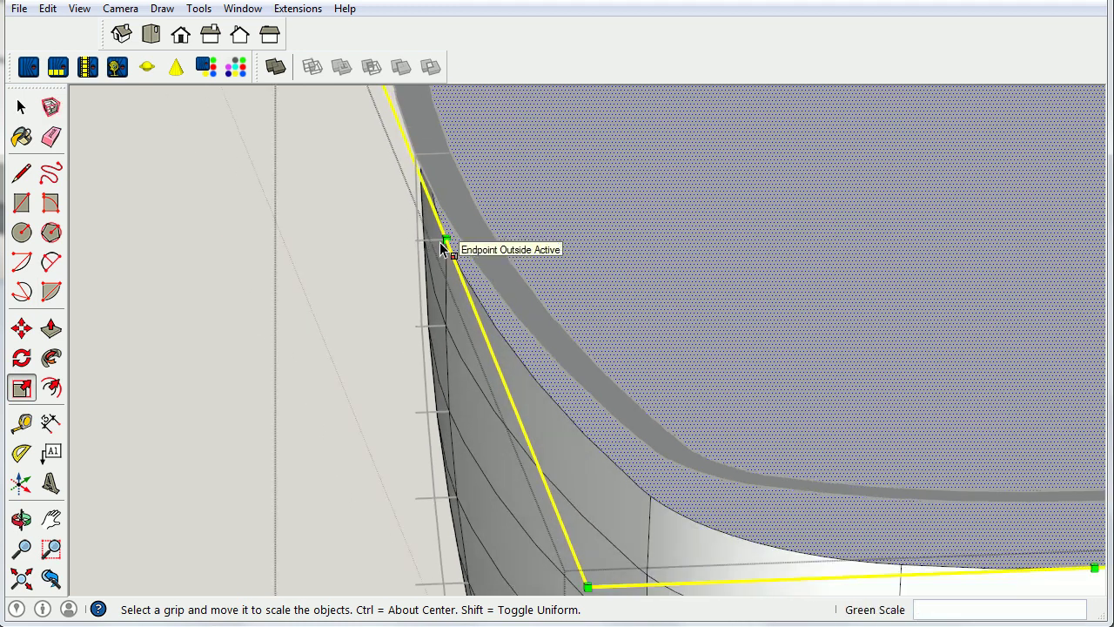
scroll(439, 242, down, 2)
- Push/Pull the hull's top face up another 2.5-inch ring
click(51, 328)
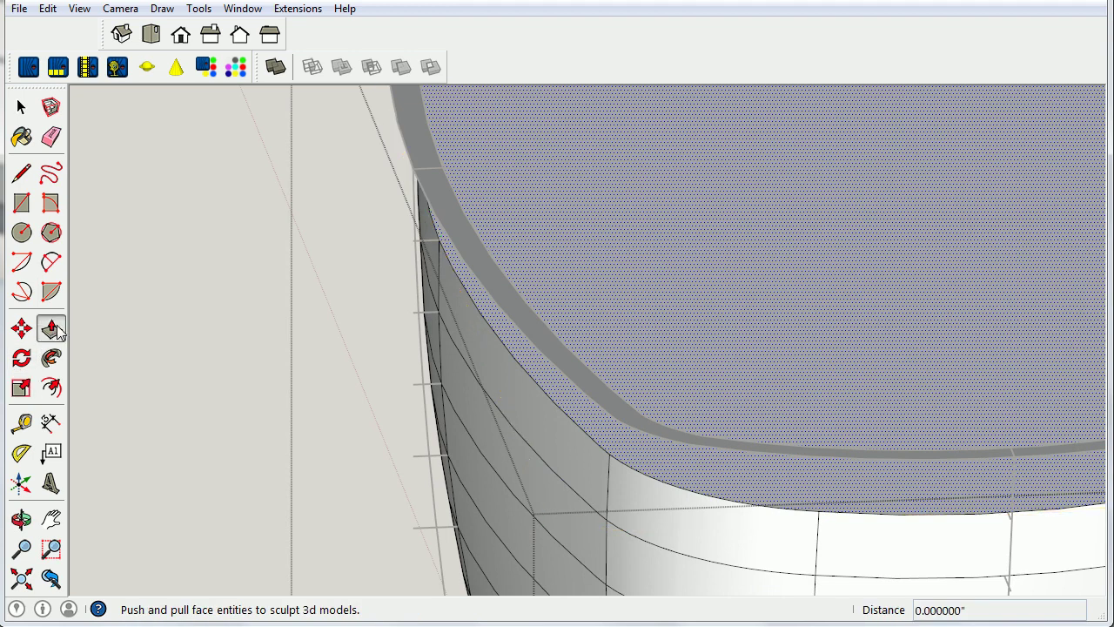
middle_drag(418, 279, 525, 261)
scroll(696, 230, down, 3)
scroll(995, 279, down, 2)
scroll(908, 290, down, 2)
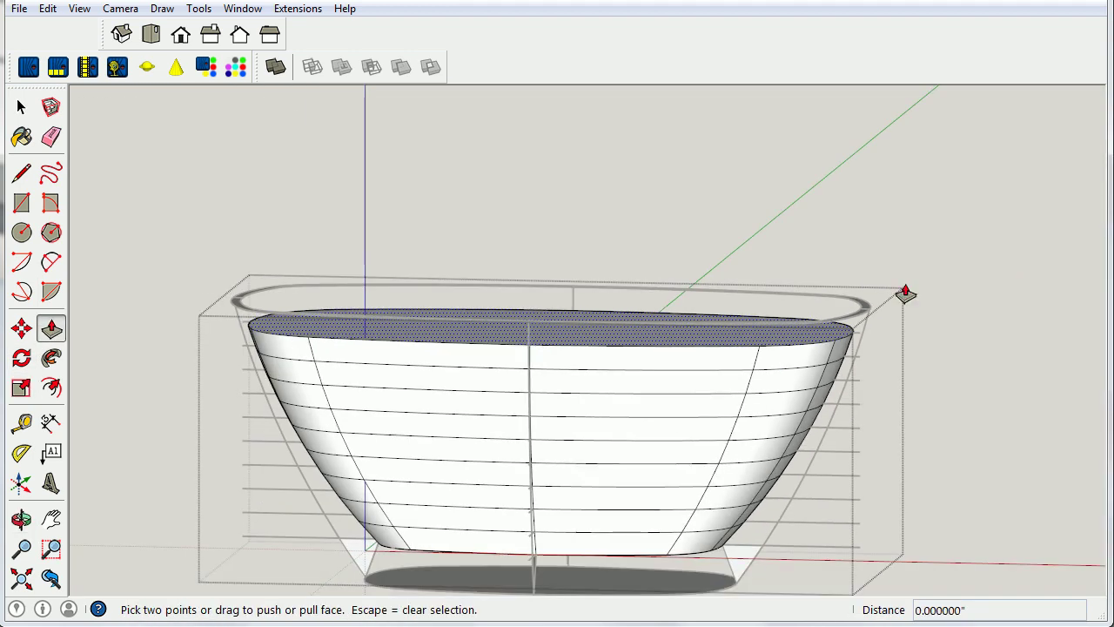
scroll(187, 245, up, 1)
mouse_move(187, 245)
middle_down()
mouse_move(224, 269)
mouse_move(273, 253)
middle_up()
scroll(287, 333, up, 2)
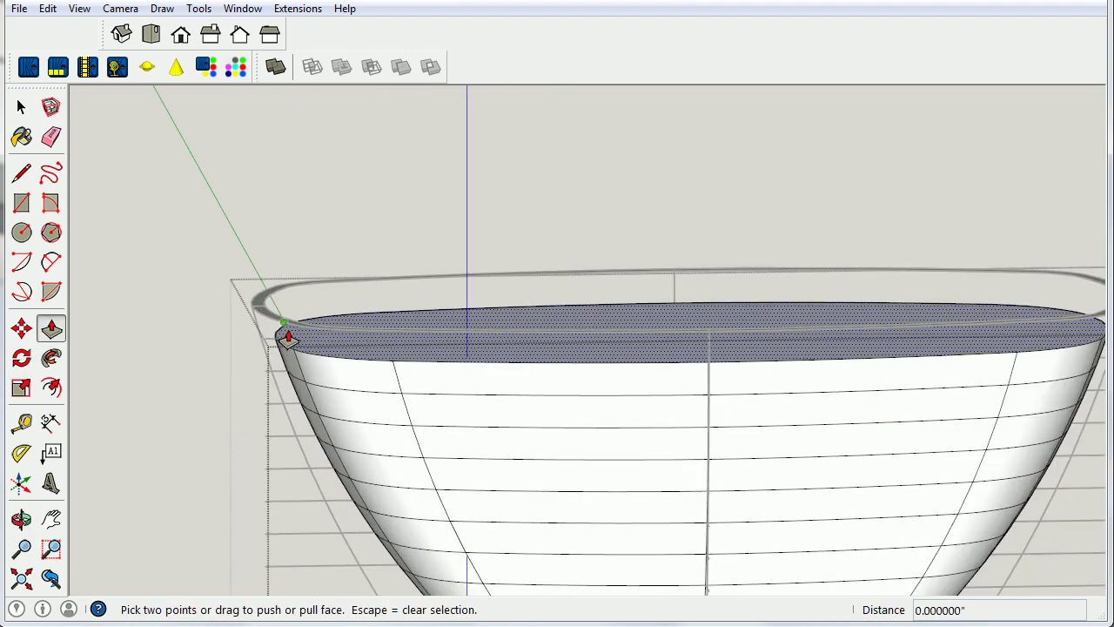
scroll(290, 343, up, 2)
click(289, 345)
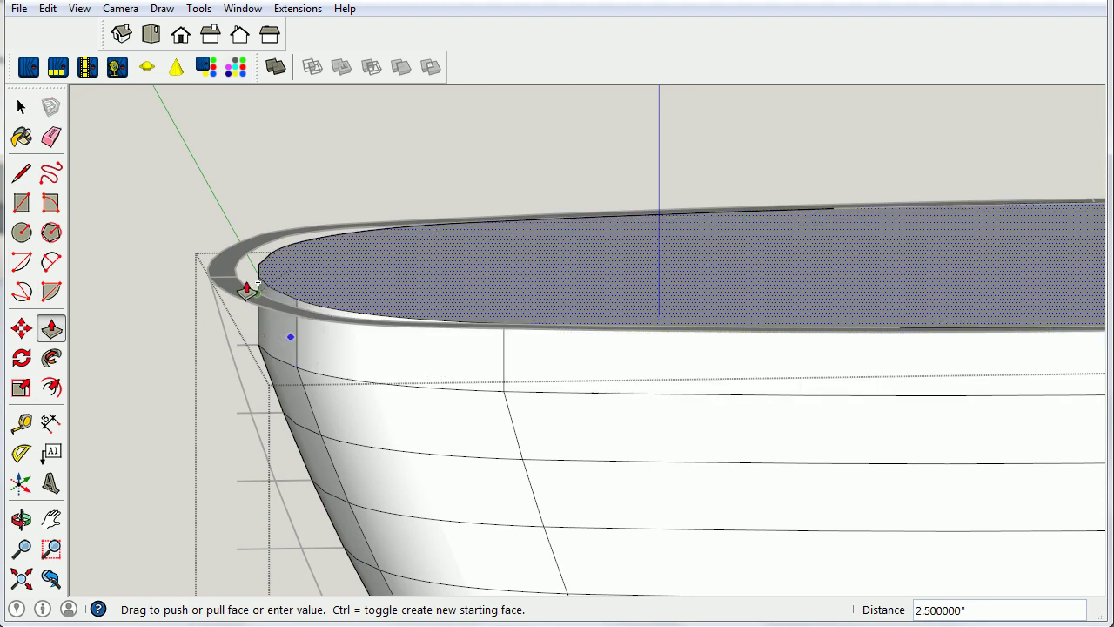
click(234, 283)
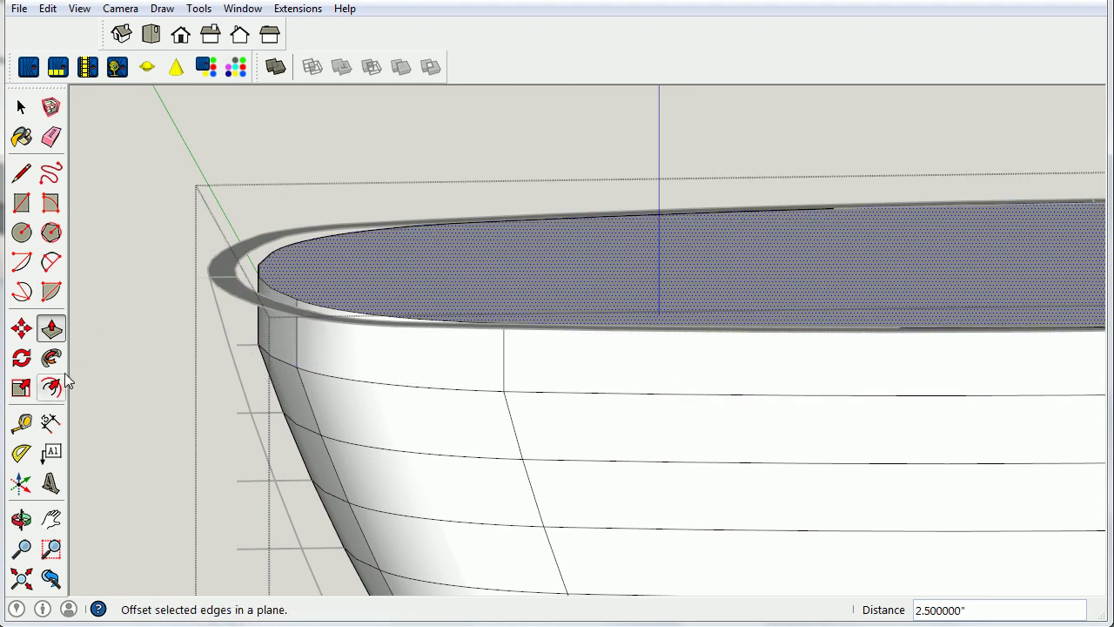
- Scale the new top face about 1.02 along red and 0.95 along green, then deselect
click(22, 389)
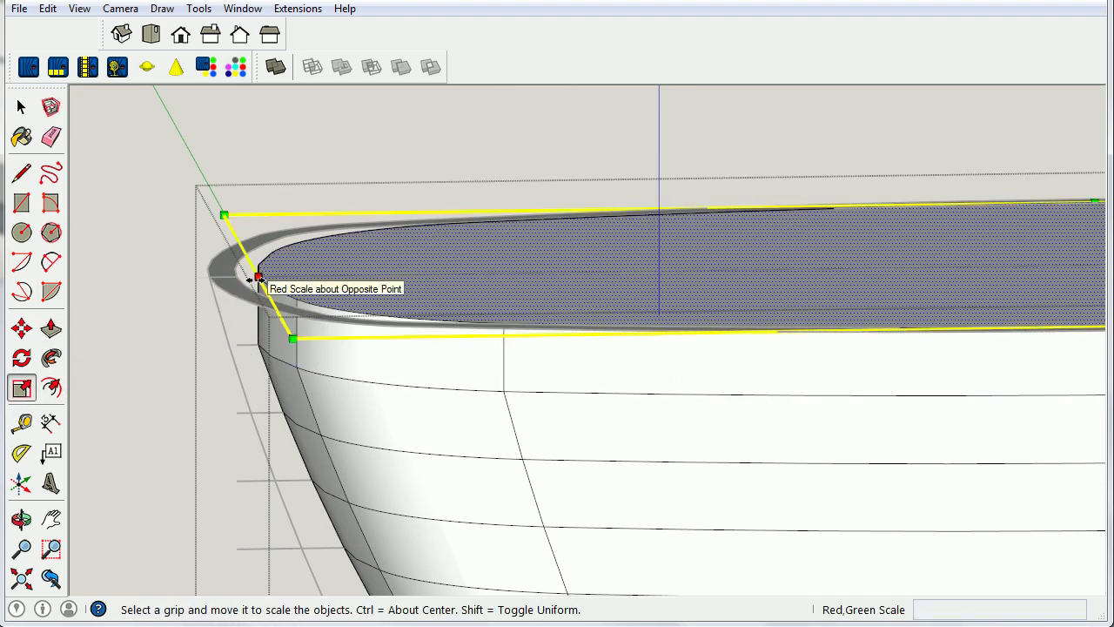
mouse_move(258, 277)
mouse_down()
mouse_move(244, 280)
mouse_move(254, 286)
mouse_up()
scroll(373, 209, down, 2)
scroll(340, 228, down, 2)
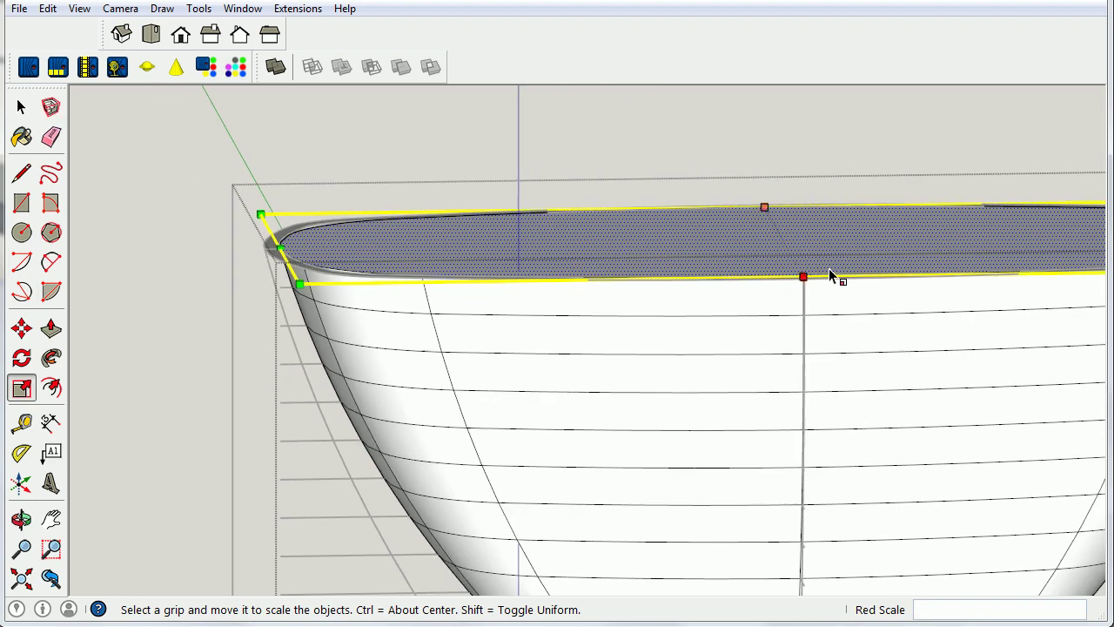
middle_drag(832, 275, 533, 373)
scroll(487, 388, up, 5)
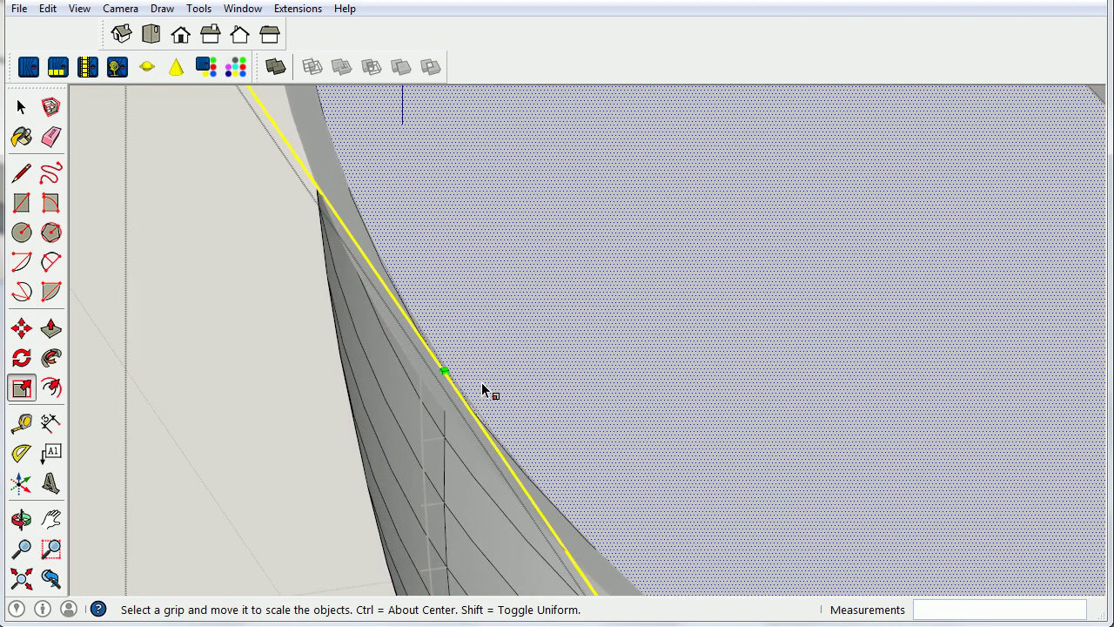
mouse_move(446, 371)
mouse_down()
mouse_move(488, 347)
mouse_move(446, 359)
mouse_up()
scroll(525, 348, down, 2)
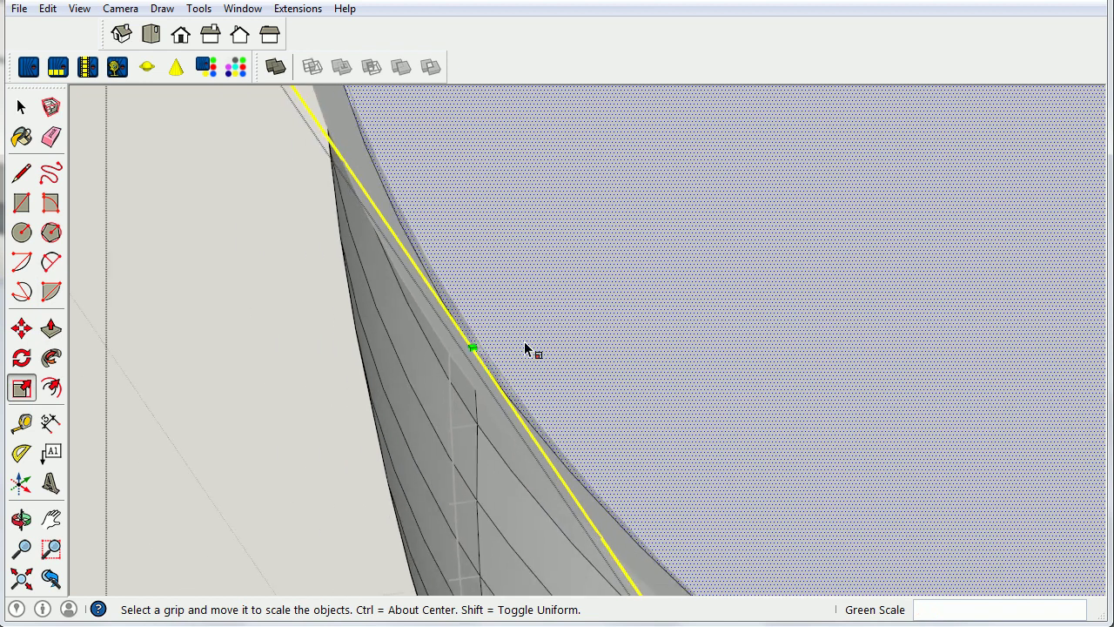
scroll(524, 349, down, 1)
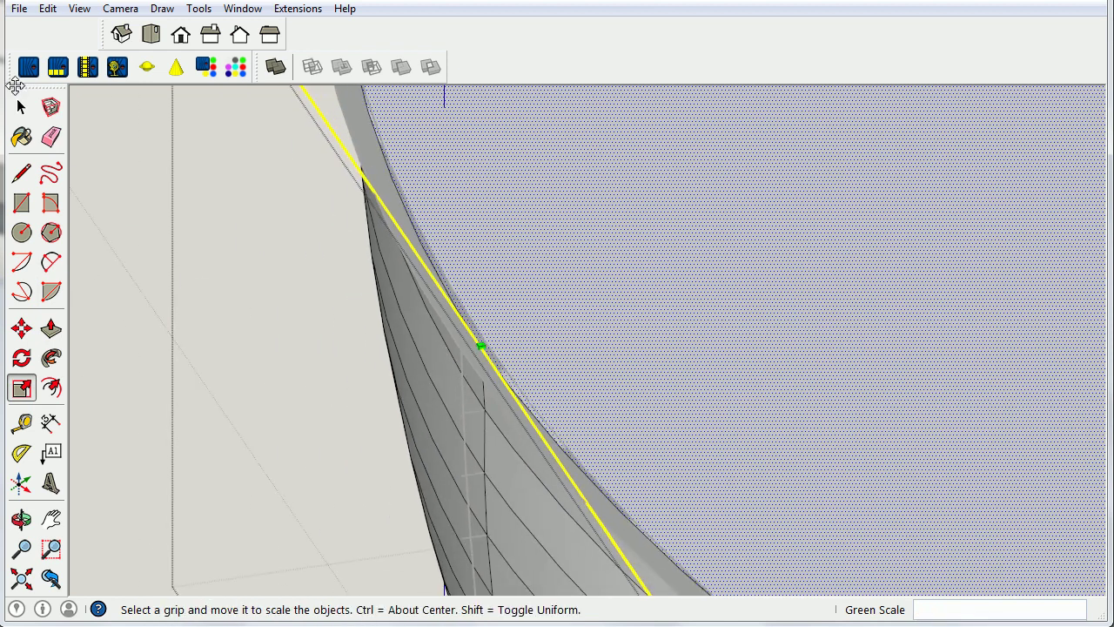
click(21, 106)
click(243, 270)
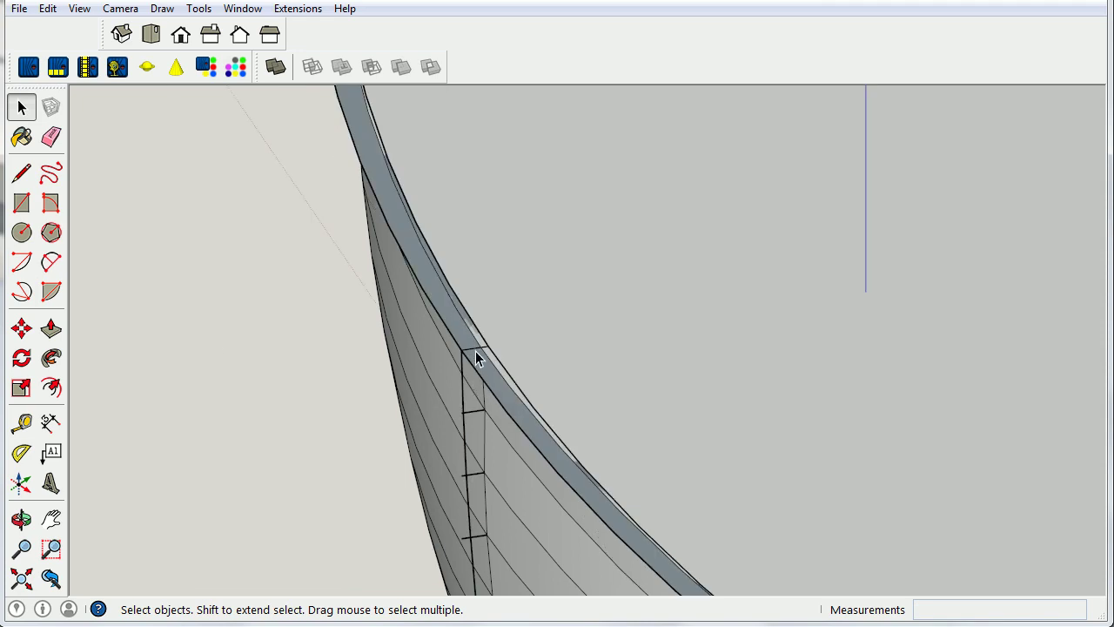
scroll(475, 352, up, 2)
scroll(475, 353, down, 2)
scroll(475, 357, down, 1)
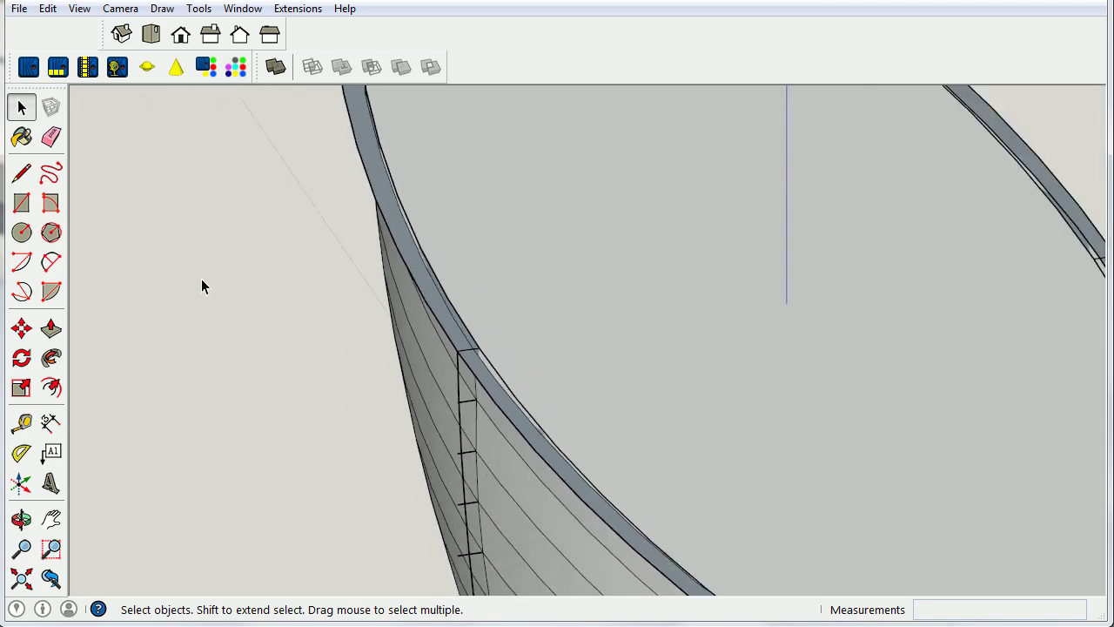
scroll(296, 347, down, 3)
mouse_move(395, 311)
middle_down()
mouse_move(398, 368)
mouse_move(689, 288)
middle_up()
scroll(262, 287, down, 1)
scroll(262, 288, down, 1)
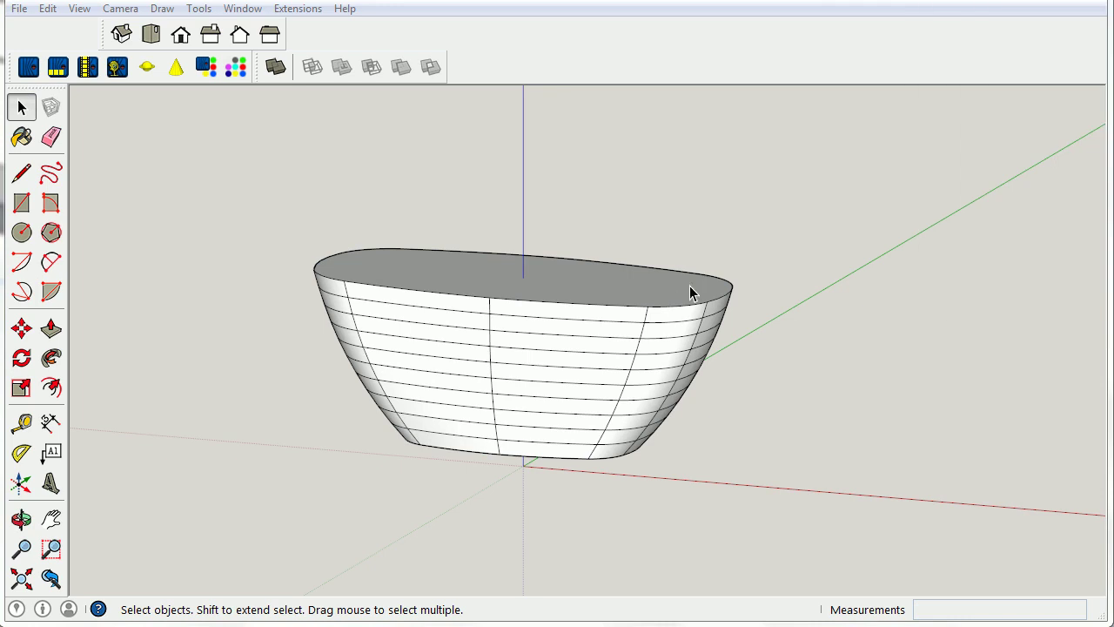
click(689, 287)
key(o)
drag(751, 256, 667, 409)
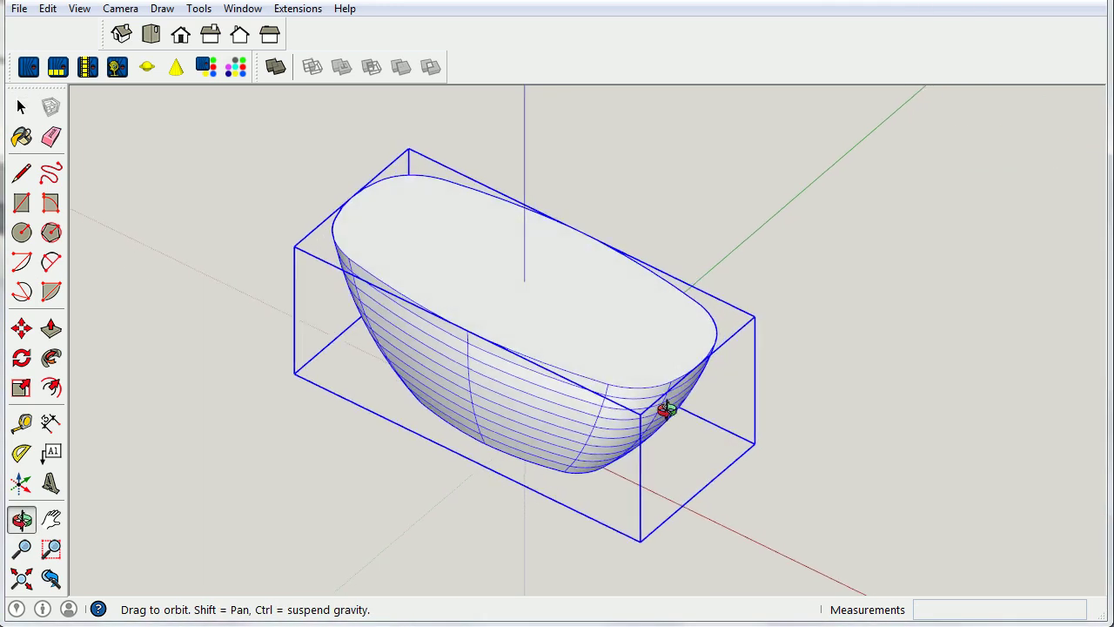
- Enter the hull group and erase its top face
key(space)
double_click(655, 363)
click(649, 353)
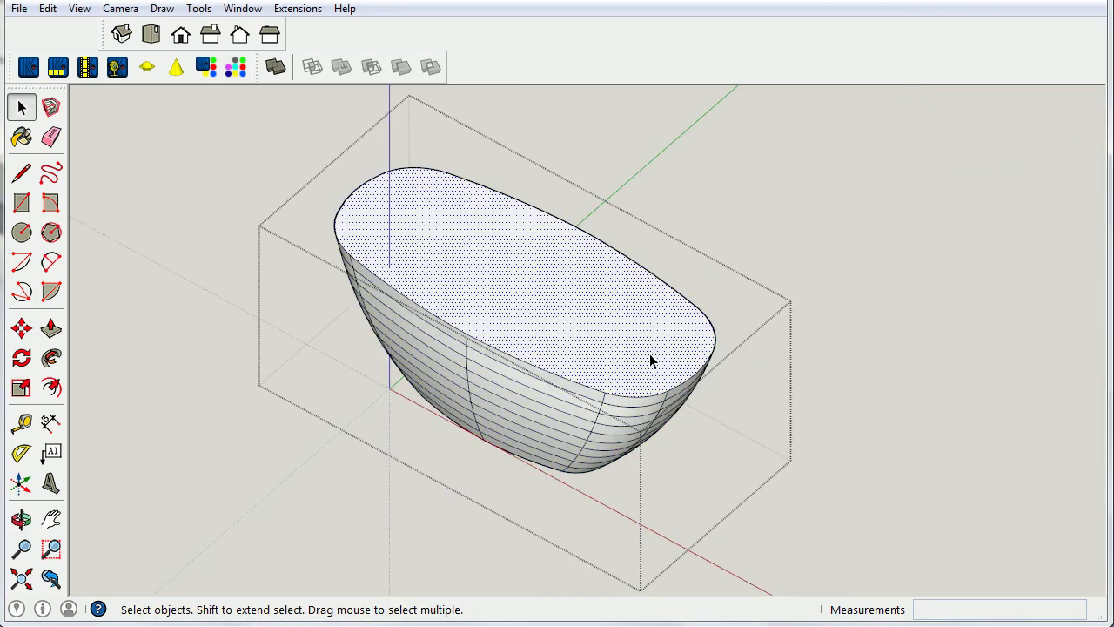
click(622, 353)
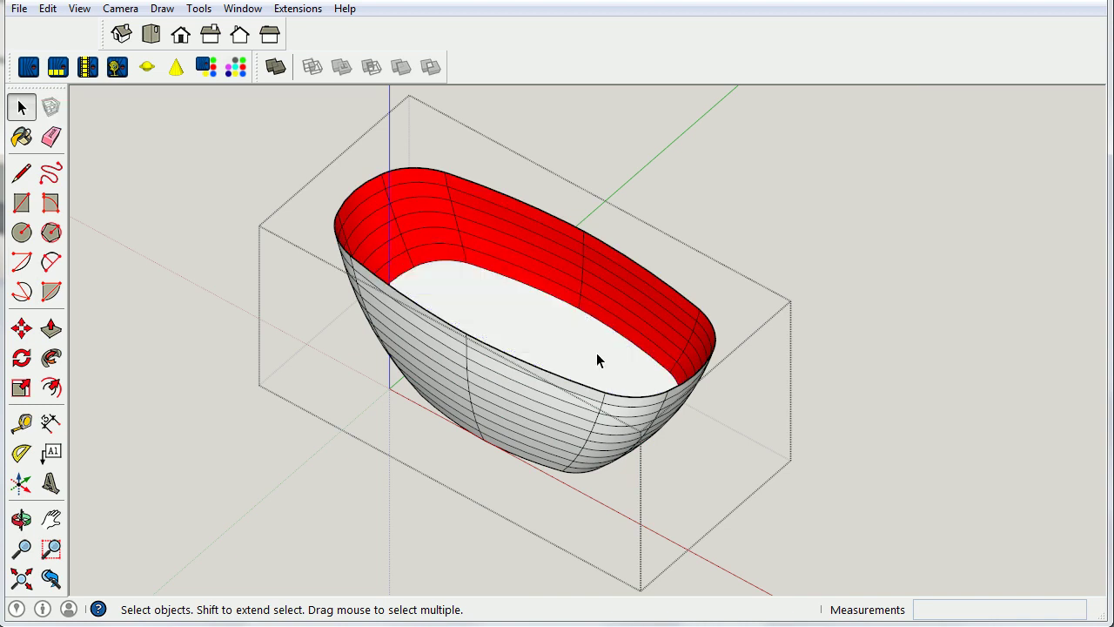
- Delete the hull's inner bottom face, then orbit to a side view
middle_drag(614, 356, 559, 380)
click(558, 380)
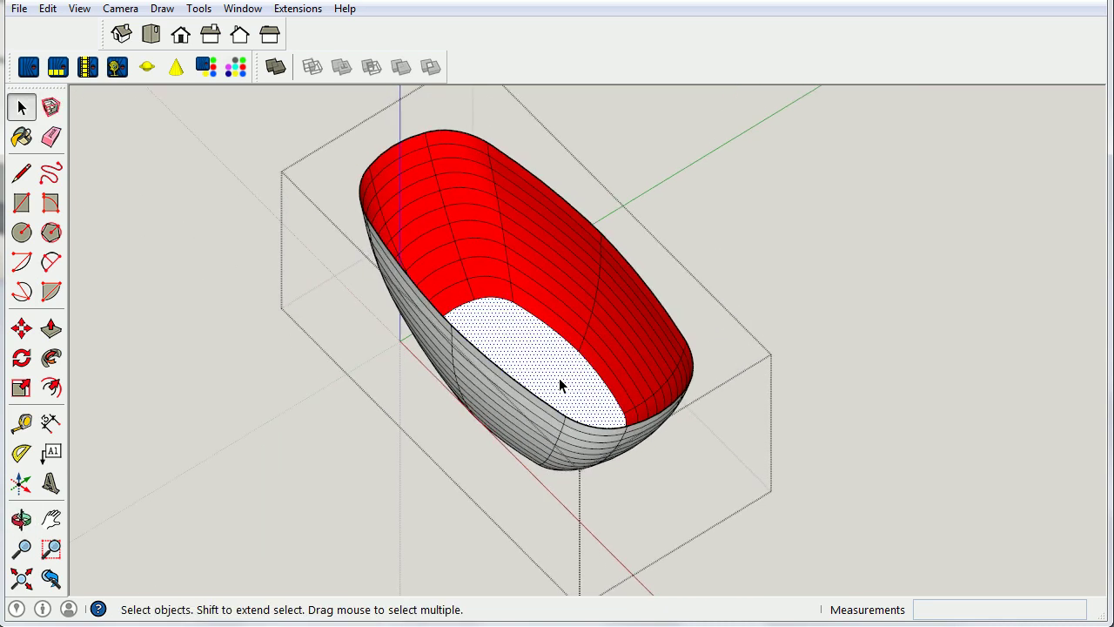
key(Delete)
mouse_move(373, 470)
middle_down()
mouse_move(418, 458)
mouse_move(679, 202)
mouse_move(665, 297)
mouse_move(687, 199)
middle_up()
- Select all of the hull's geometry and apply Reverse Faces so the outside shows front faces
click(580, 399)
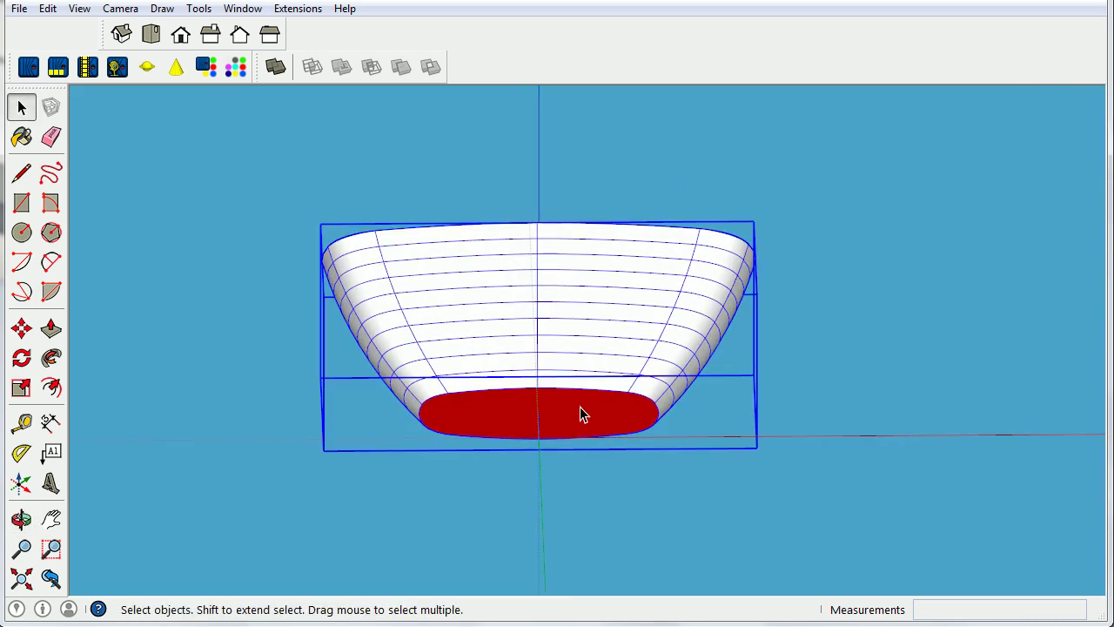
triple_click(580, 413)
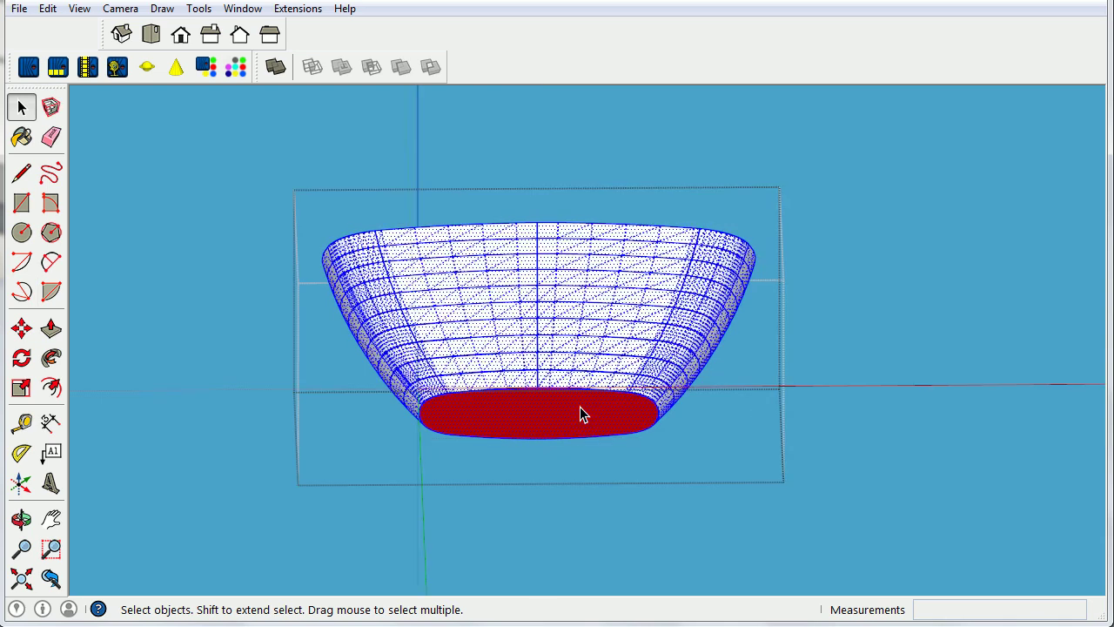
right_click(593, 363)
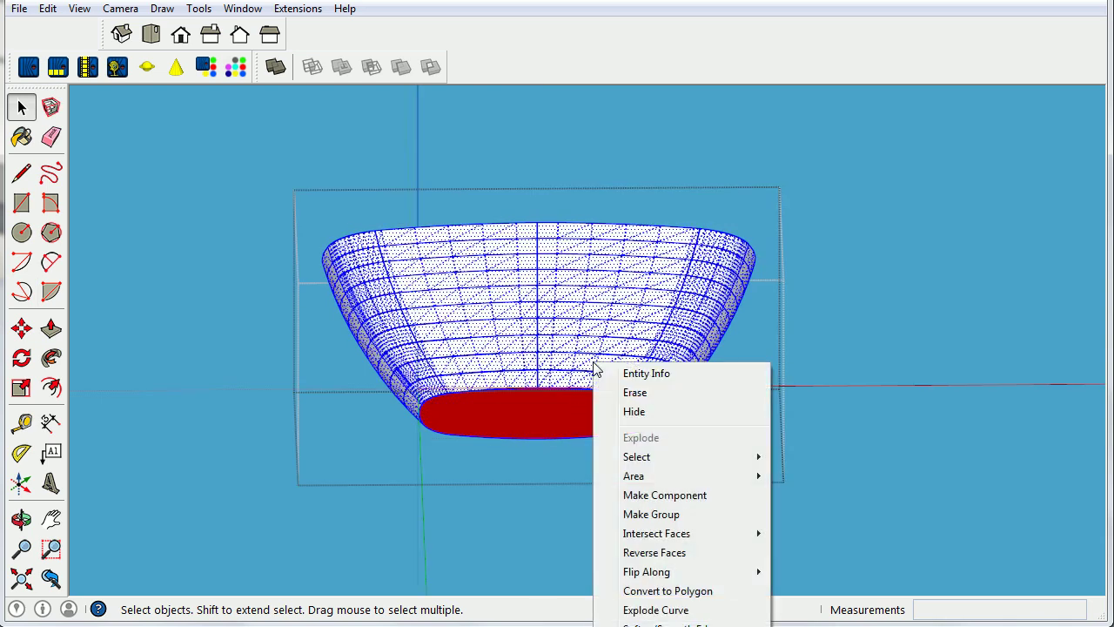
click(667, 557)
click(858, 313)
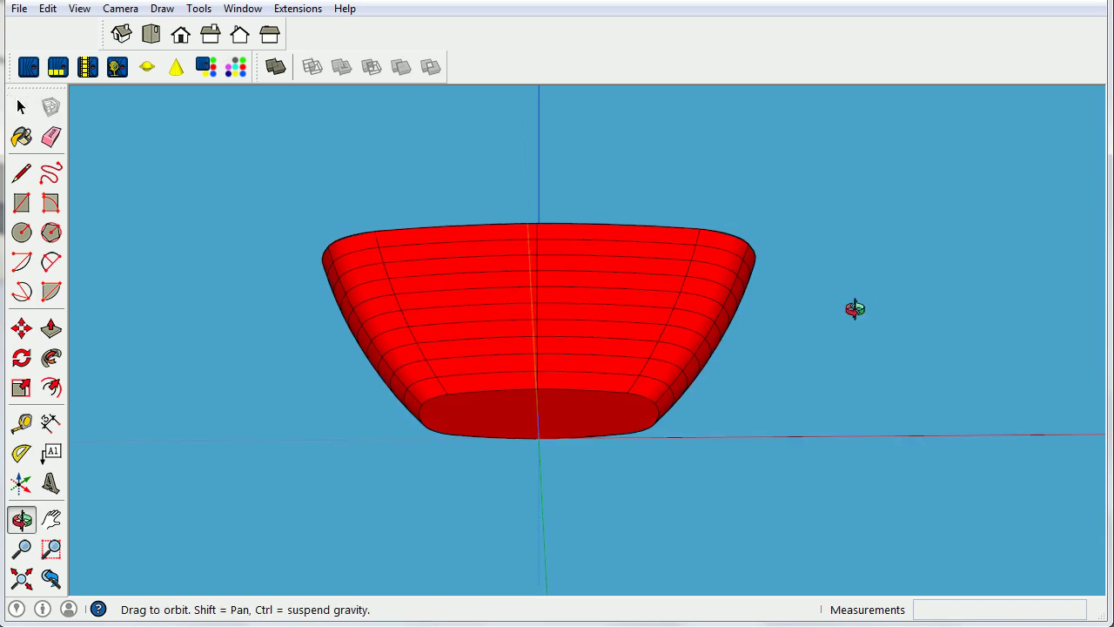
middle_drag(853, 308, 647, 558)
- Select every face and edge of the hull, then clear the selection
triple_click(628, 404)
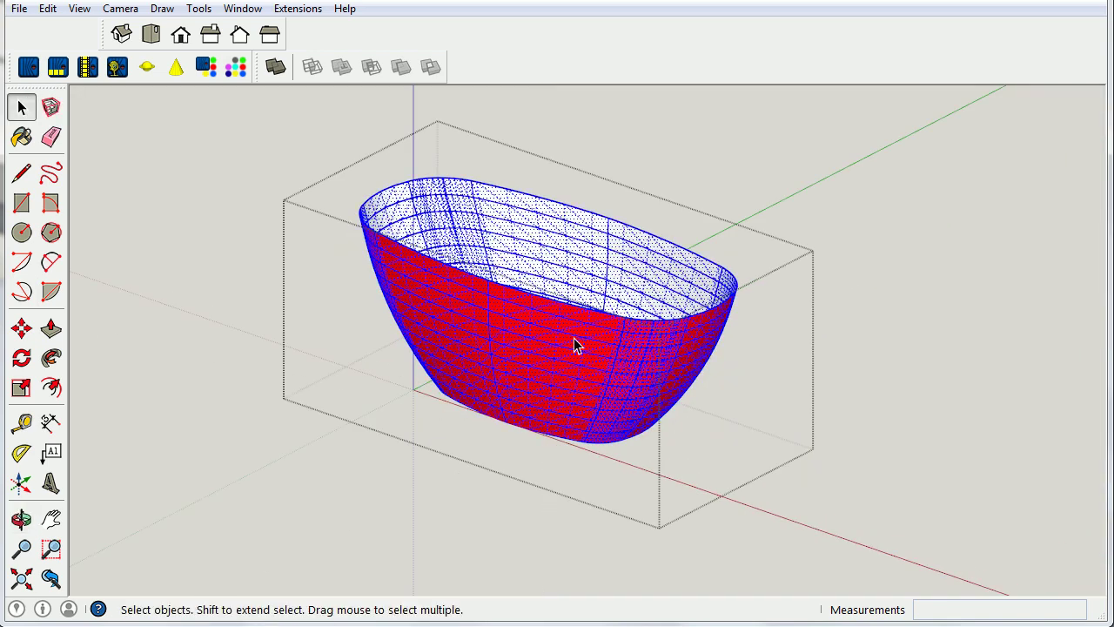
key(Escape)
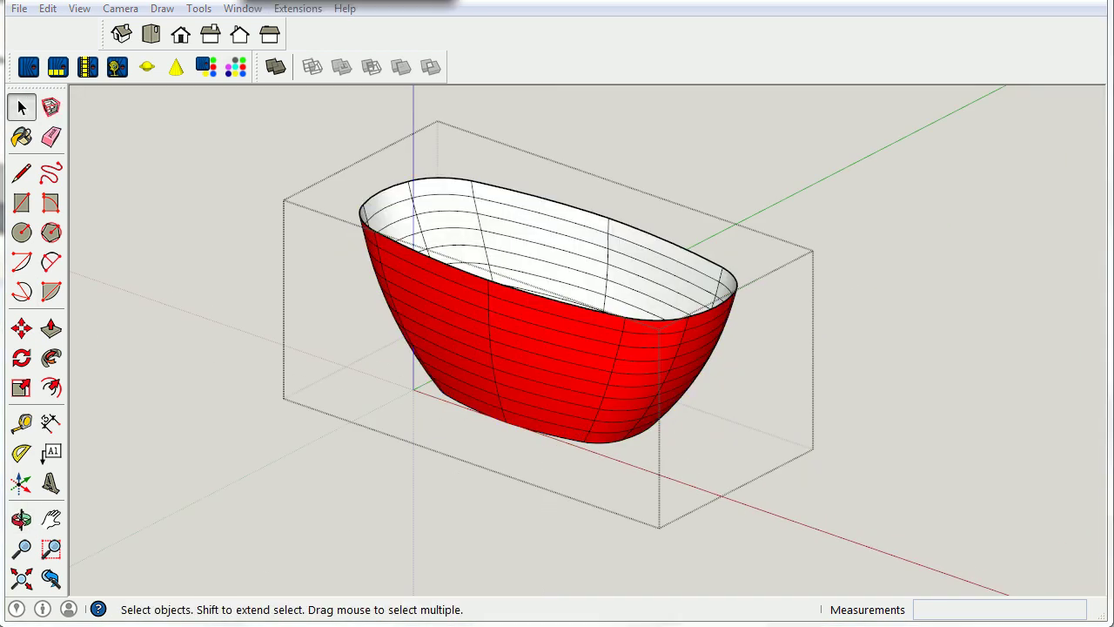